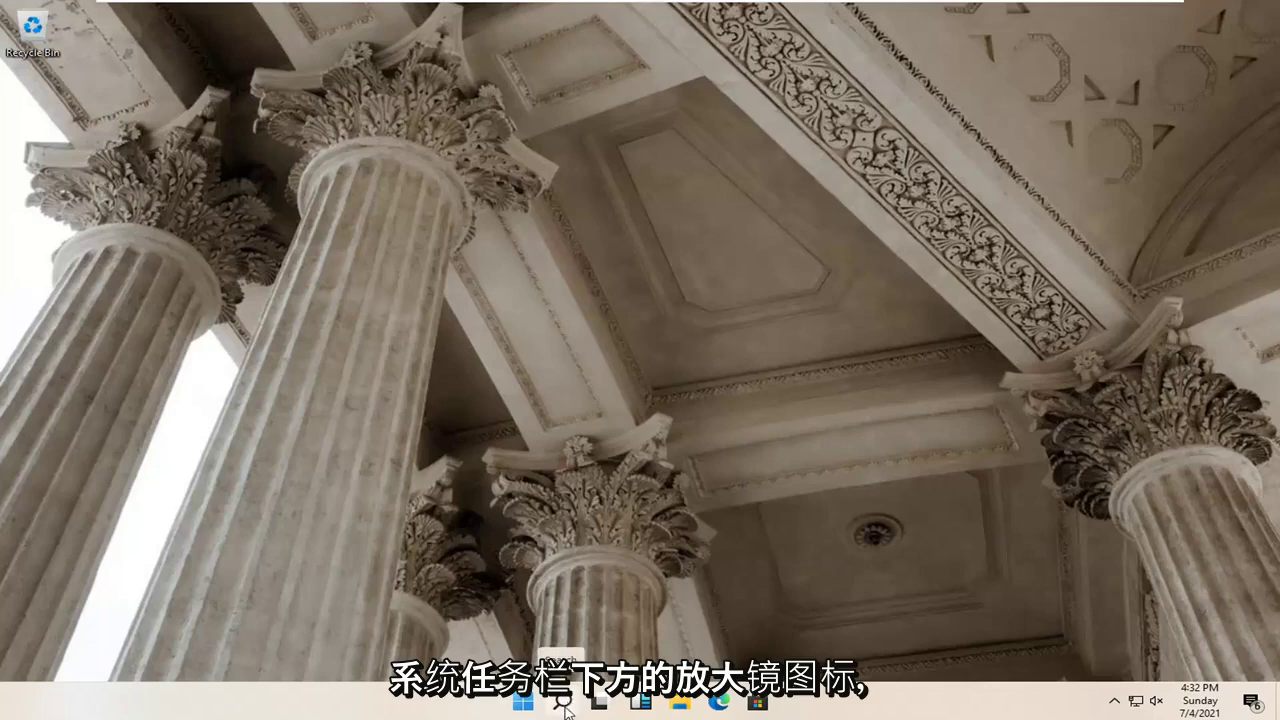
- Search Windows for "troubleshoot", open Troubleshoot settings and go to the additional troubleshooters
{"action": "left_click", "coordinate": [562, 705]}
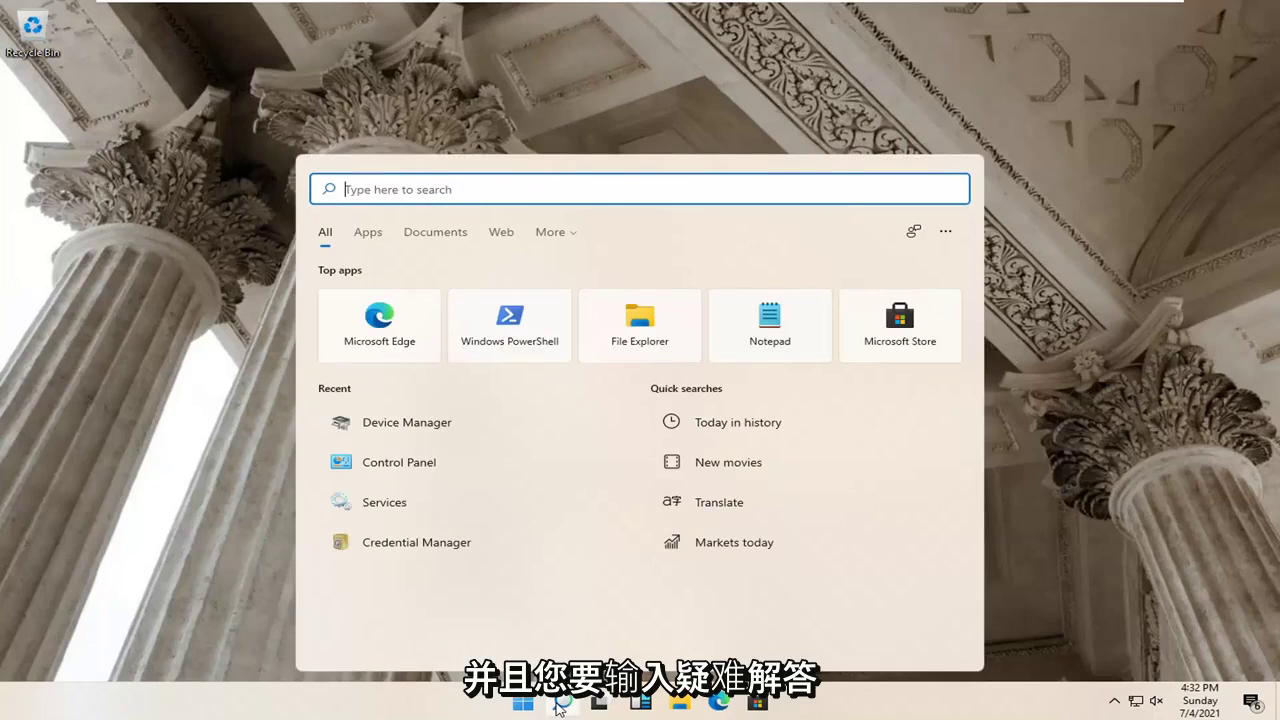
{"action": "type", "text": "troul"}
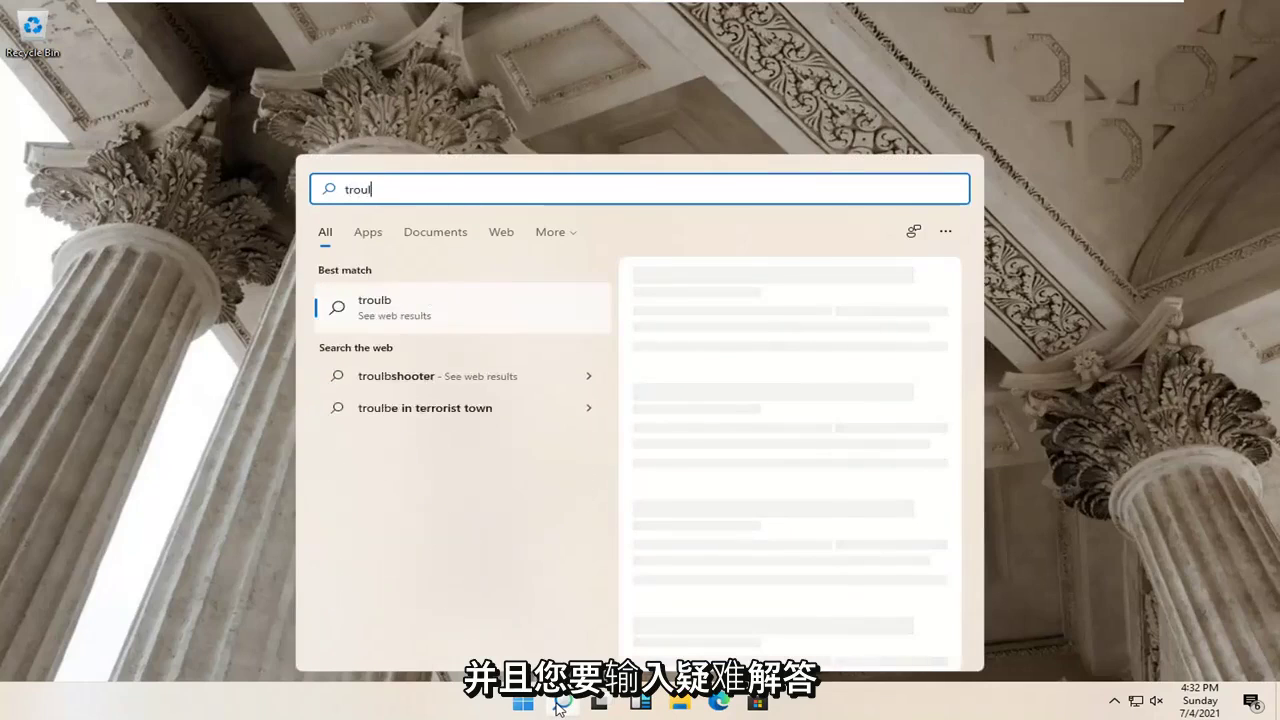
{"action": "key", "text": "BackSpace"}
{"action": "type", "text": "bleshoot"}
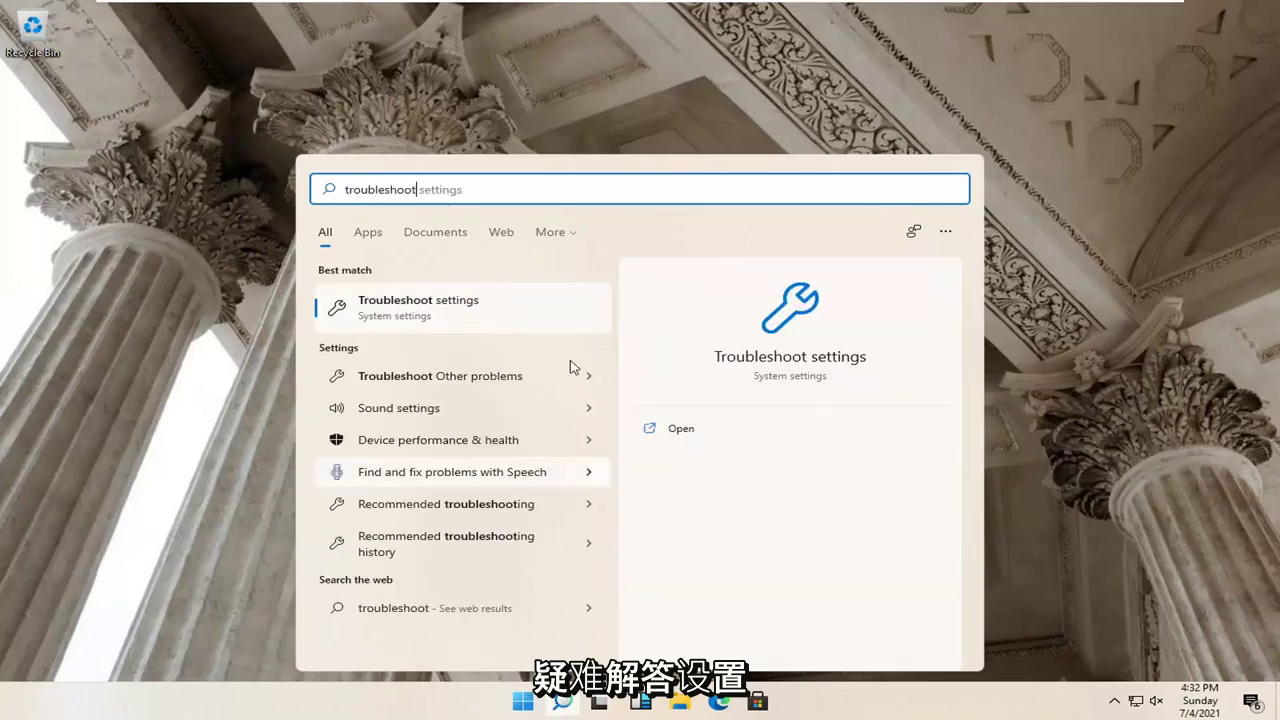
{"action": "left_click", "coordinate": [463, 320]}
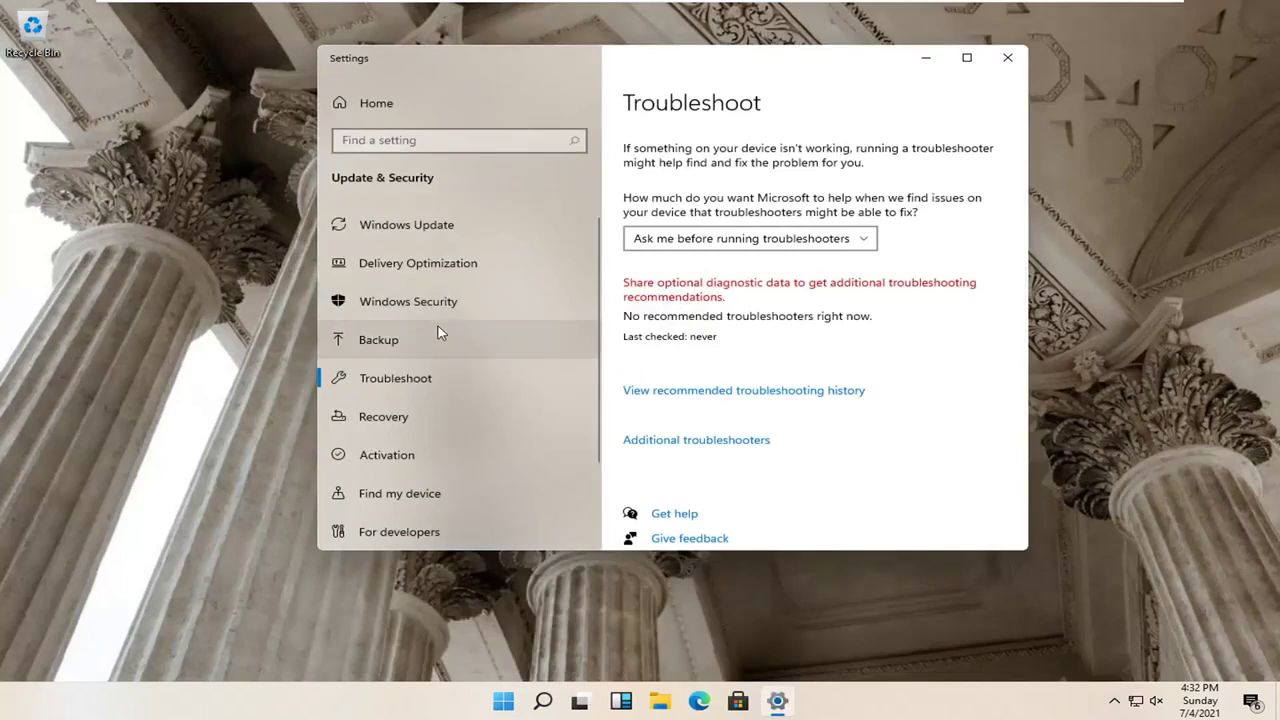
{"action": "left_click", "coordinate": [742, 445]}
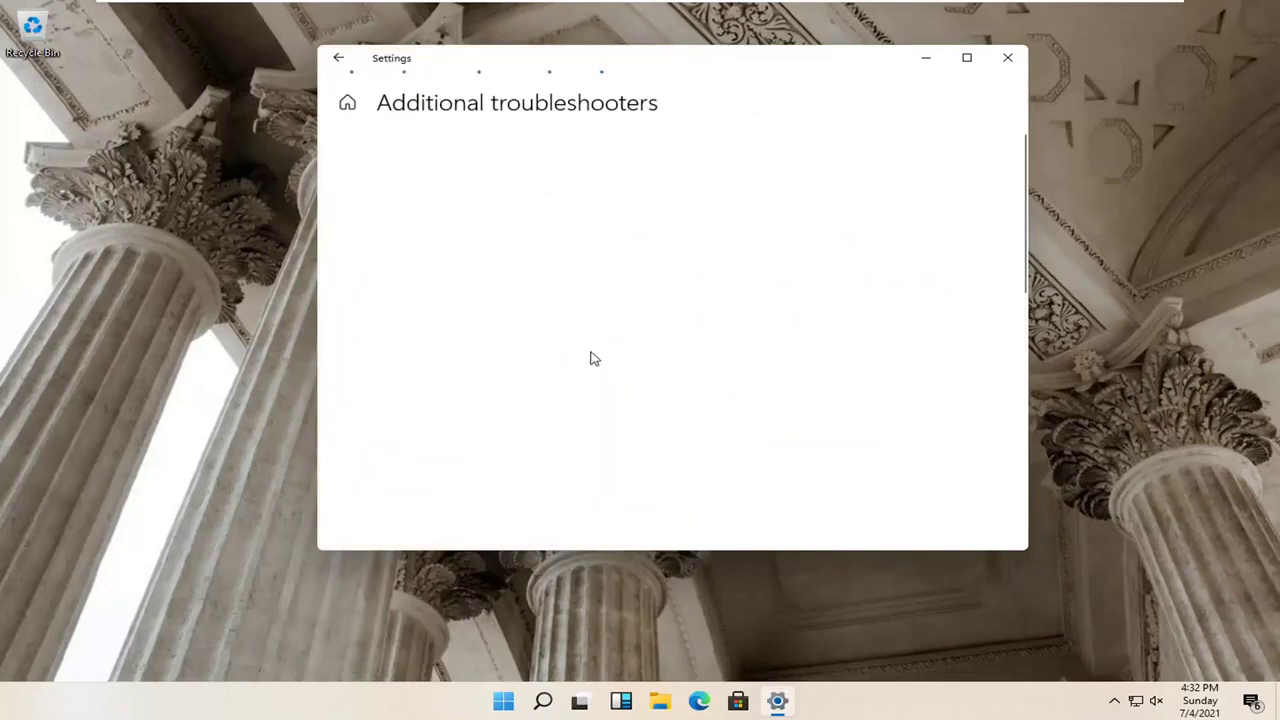
- Run the Bluetooth troubleshooter through to completion and close Settings
{"action": "scroll", "coordinate": [585, 362], "scroll_direction": "down", "scroll_amount": 1}
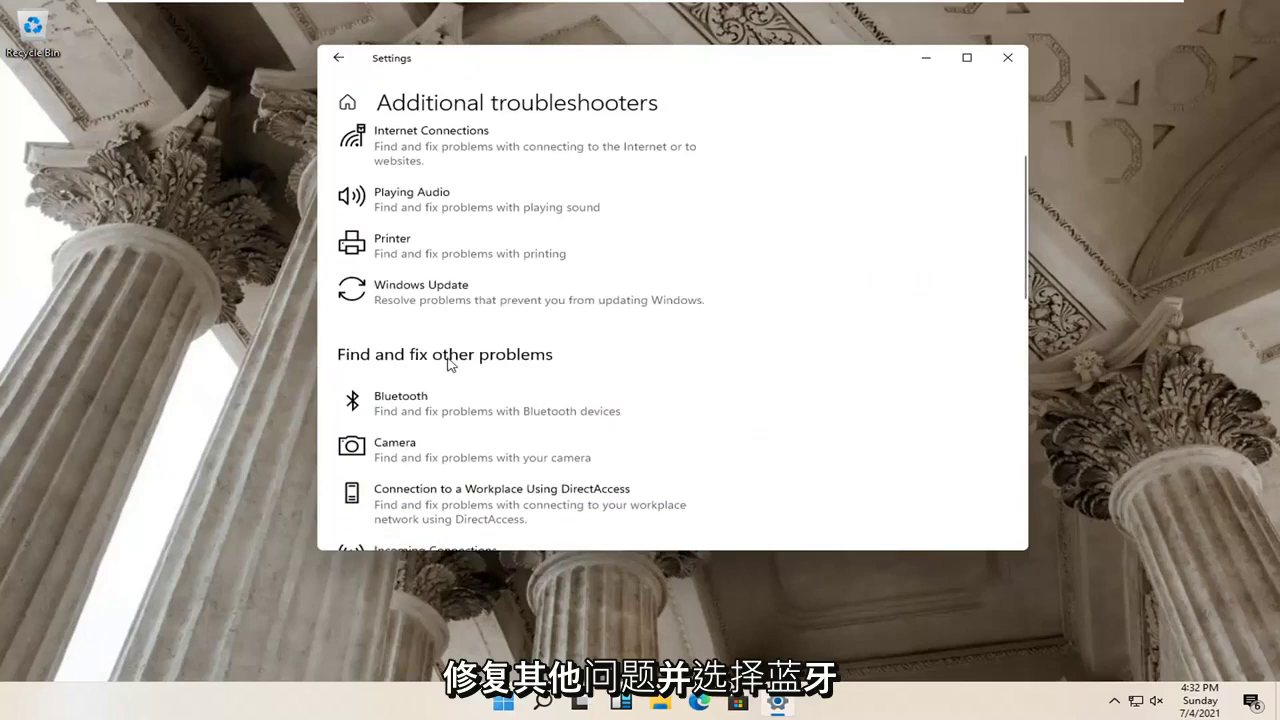
{"action": "scroll", "coordinate": [449, 363], "scroll_direction": "down", "scroll_amount": 1}
{"action": "left_click", "coordinate": [414, 348]}
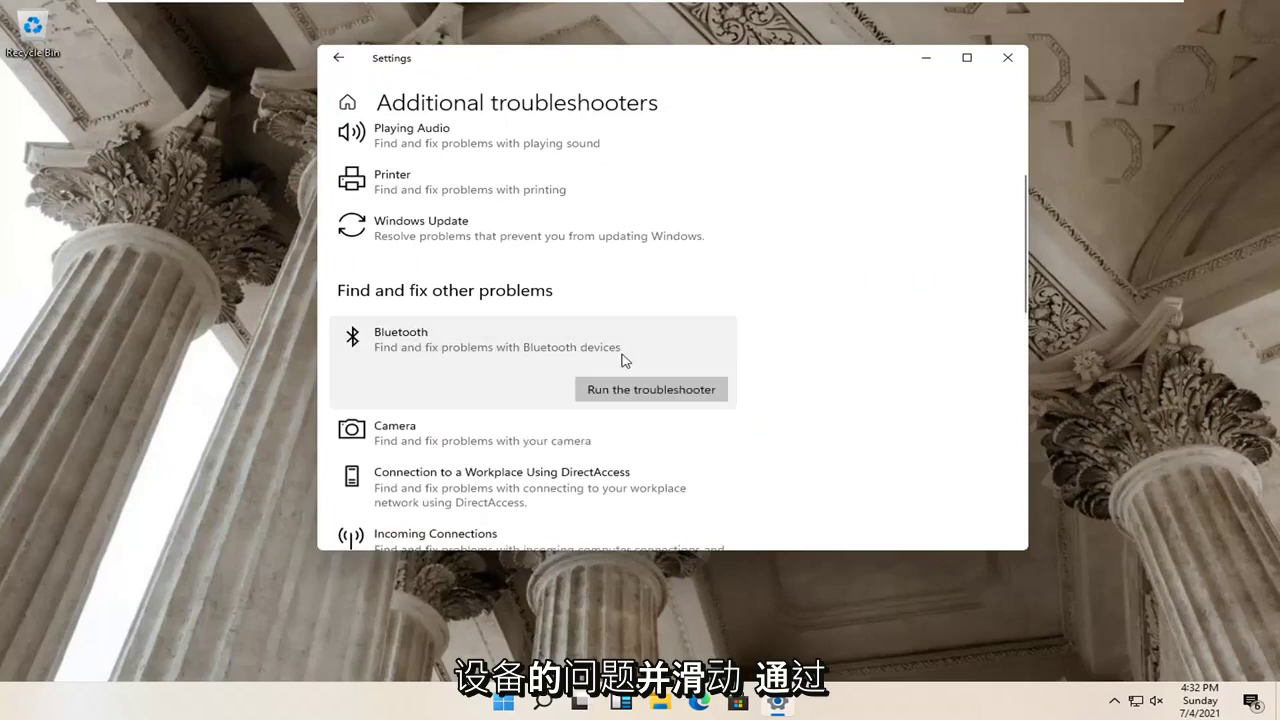
{"action": "left_click", "coordinate": [616, 393]}
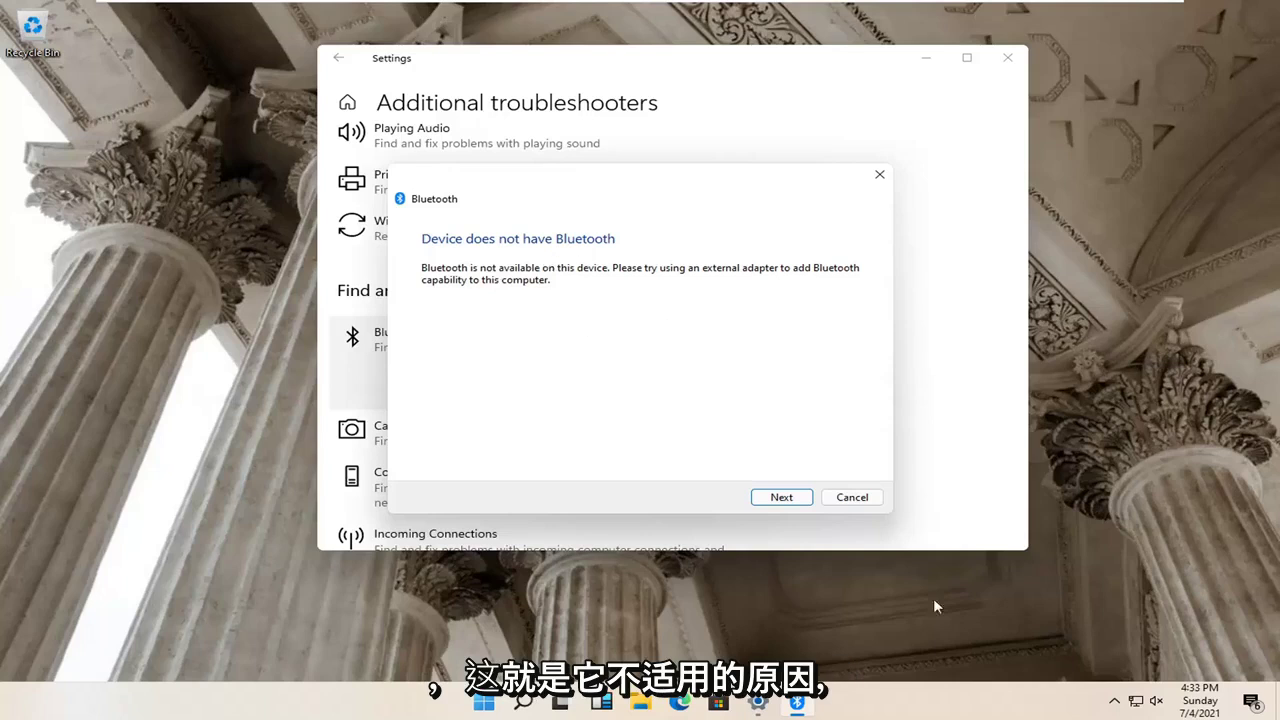
{"action": "left_click", "coordinate": [770, 497]}
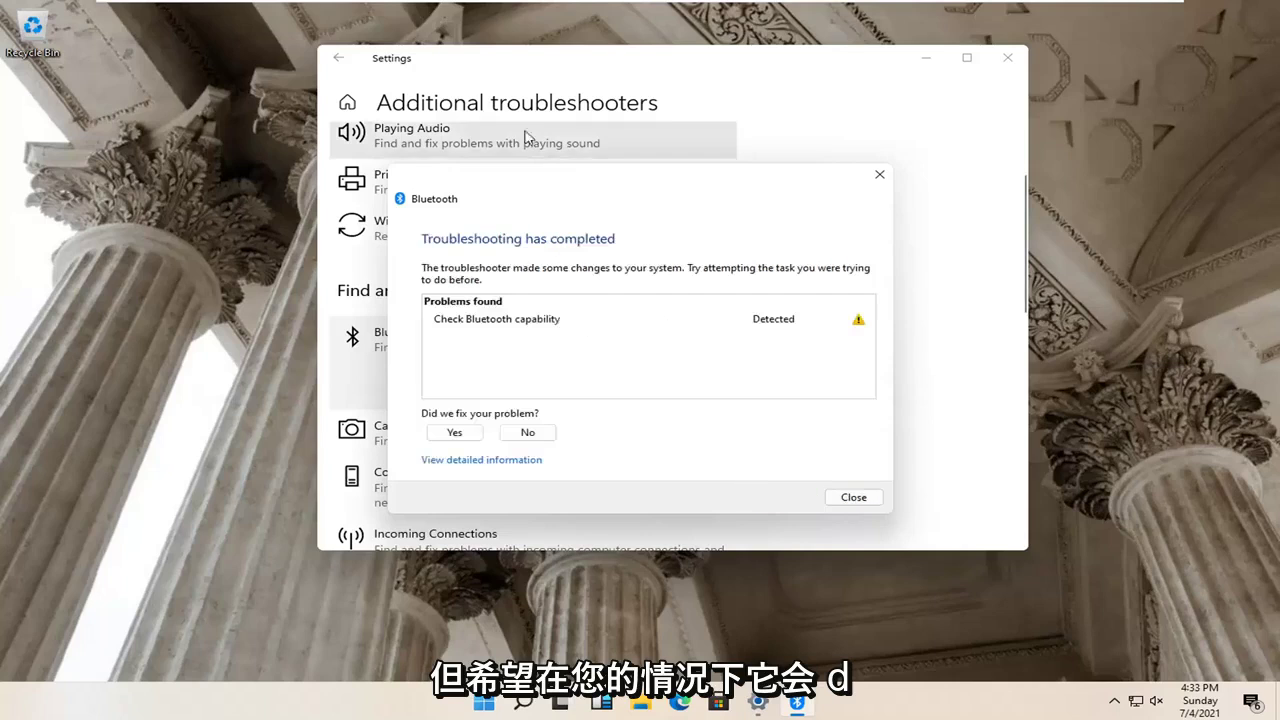
{"action": "left_click", "coordinate": [836, 494]}
{"action": "left_click", "coordinate": [1005, 58]}
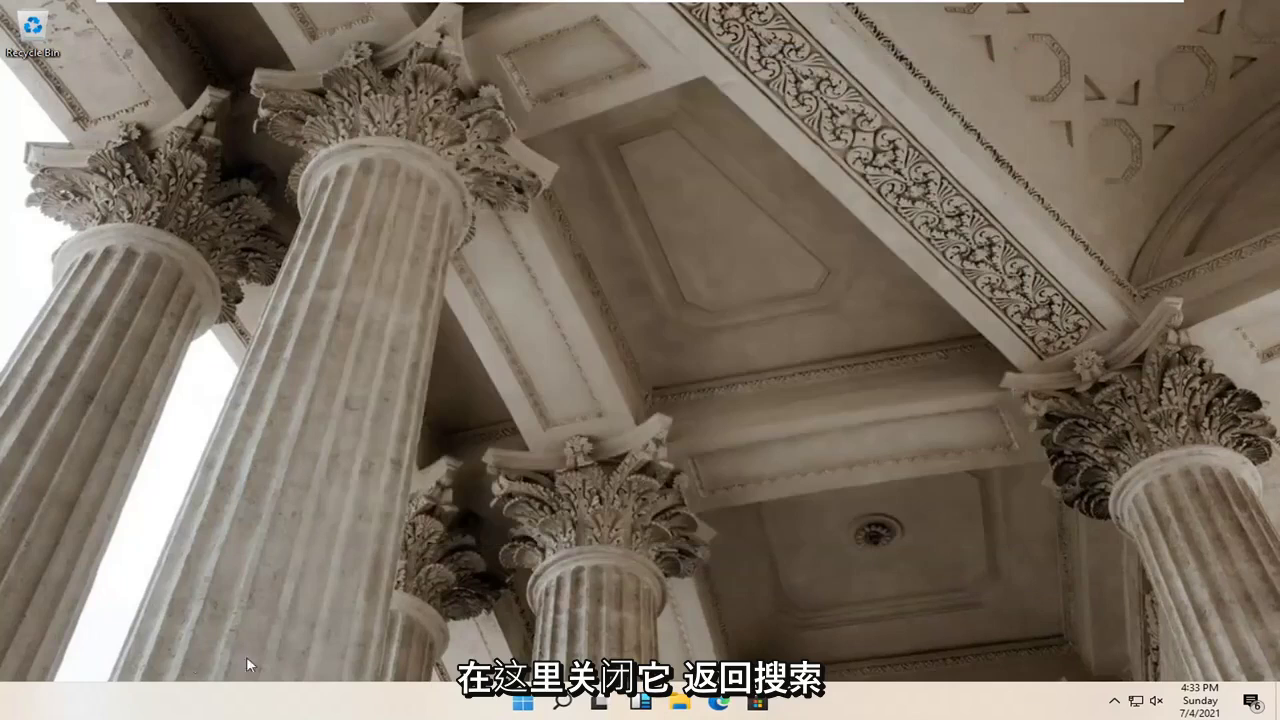
- Search Windows for "services" and open the Services app
{"action": "left_click", "coordinate": [562, 701]}
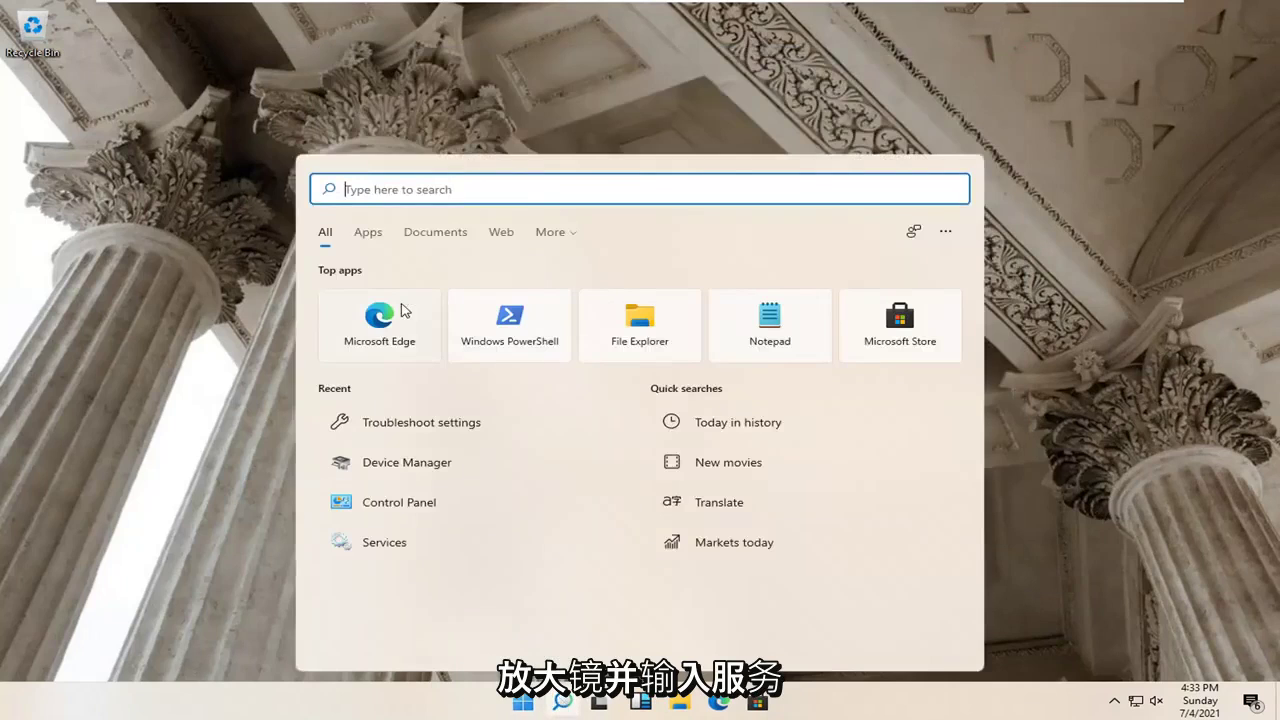
{"action": "type", "text": "services"}
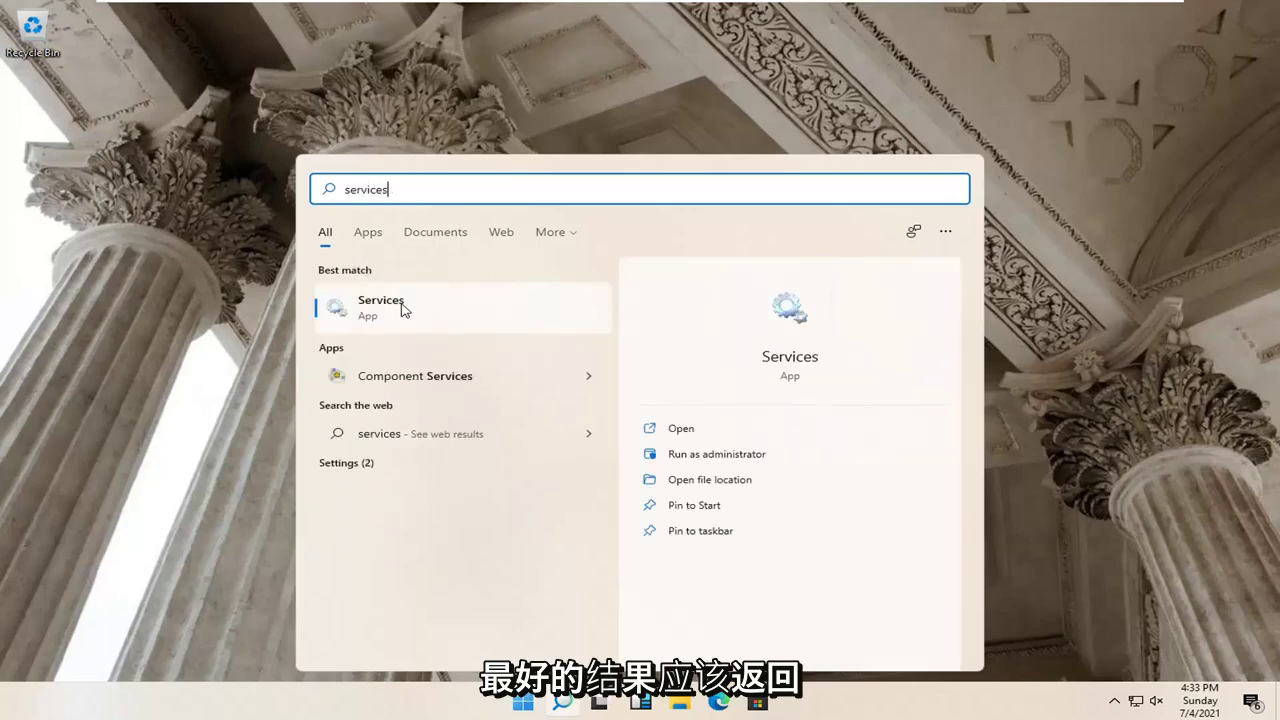
{"action": "left_click", "coordinate": [403, 308]}
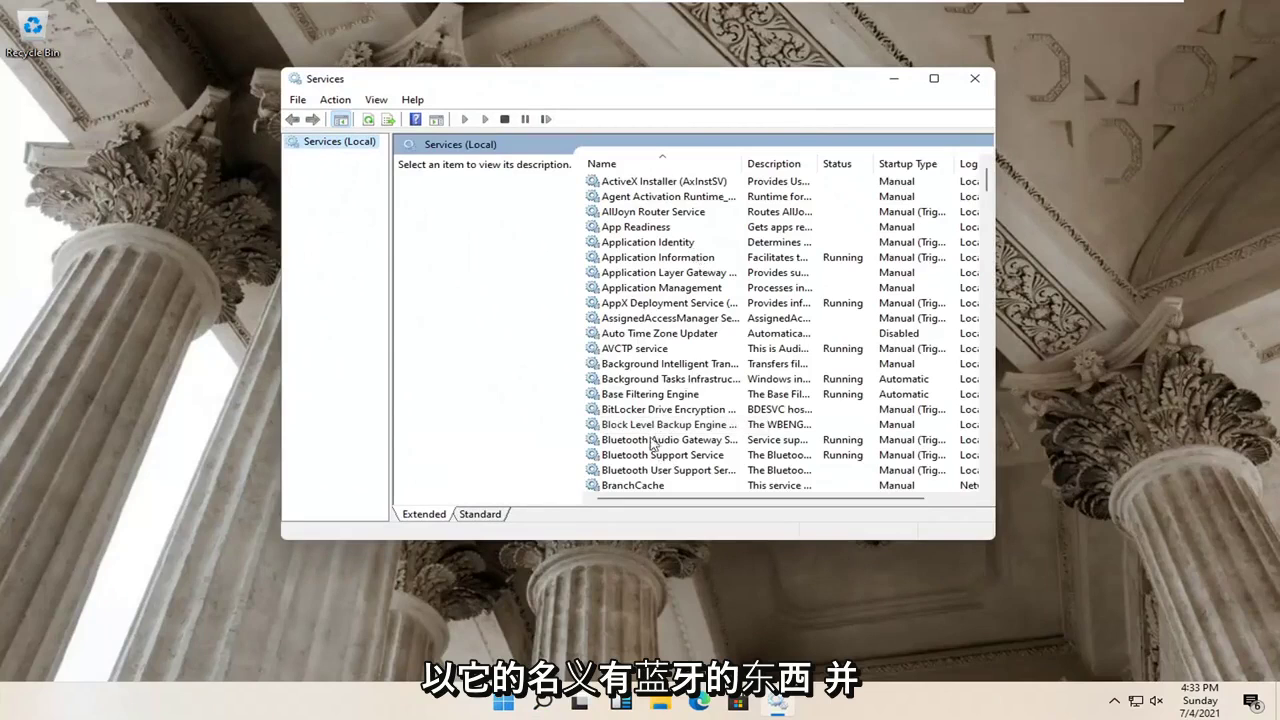
- Check the service status in the properties of Bluetooth Audio Gateway Service and Bluetooth Support Service
{"action": "scroll", "coordinate": [655, 440], "scroll_direction": "down", "scroll_amount": 1}
{"action": "left_click", "coordinate": [632, 409]}
{"action": "double_click", "coordinate": [631, 396]}
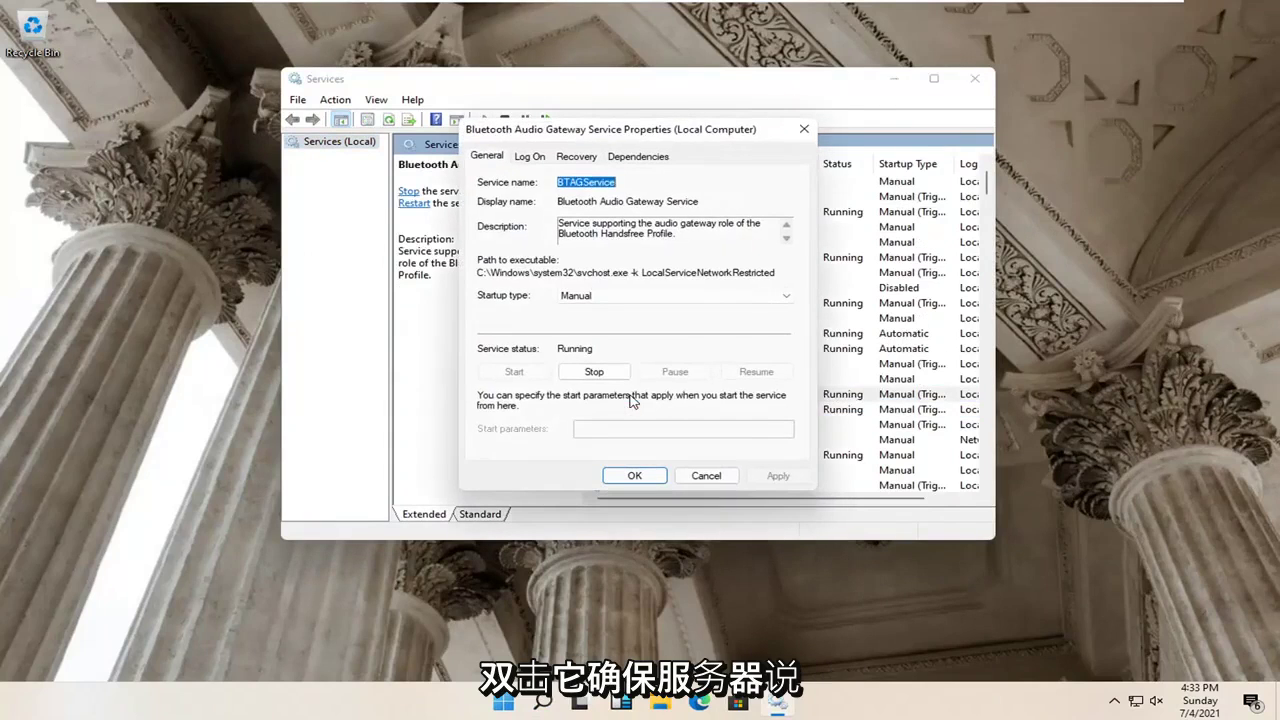
{"action": "left_click", "coordinate": [630, 476]}
{"action": "double_click", "coordinate": [614, 409]}
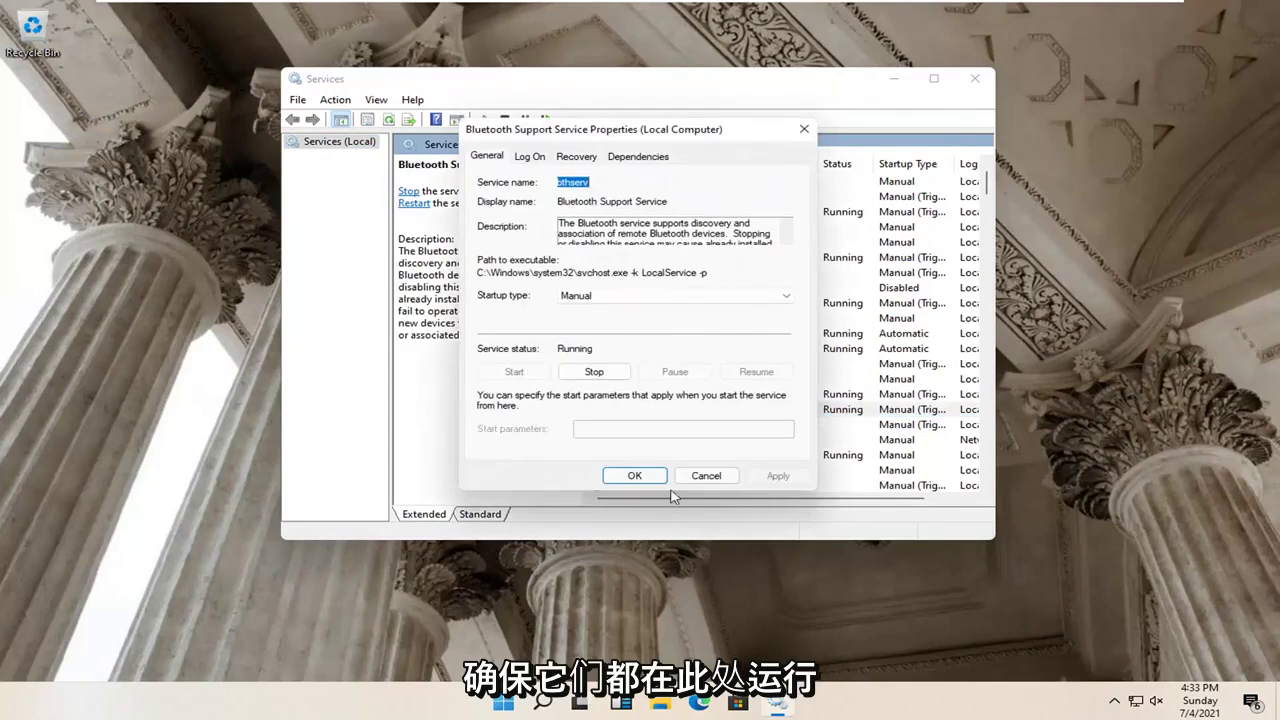
{"action": "left_click", "coordinate": [634, 476]}
- Start the Bluetooth User Support Service from its properties and close Services
{"action": "double_click", "coordinate": [640, 425]}
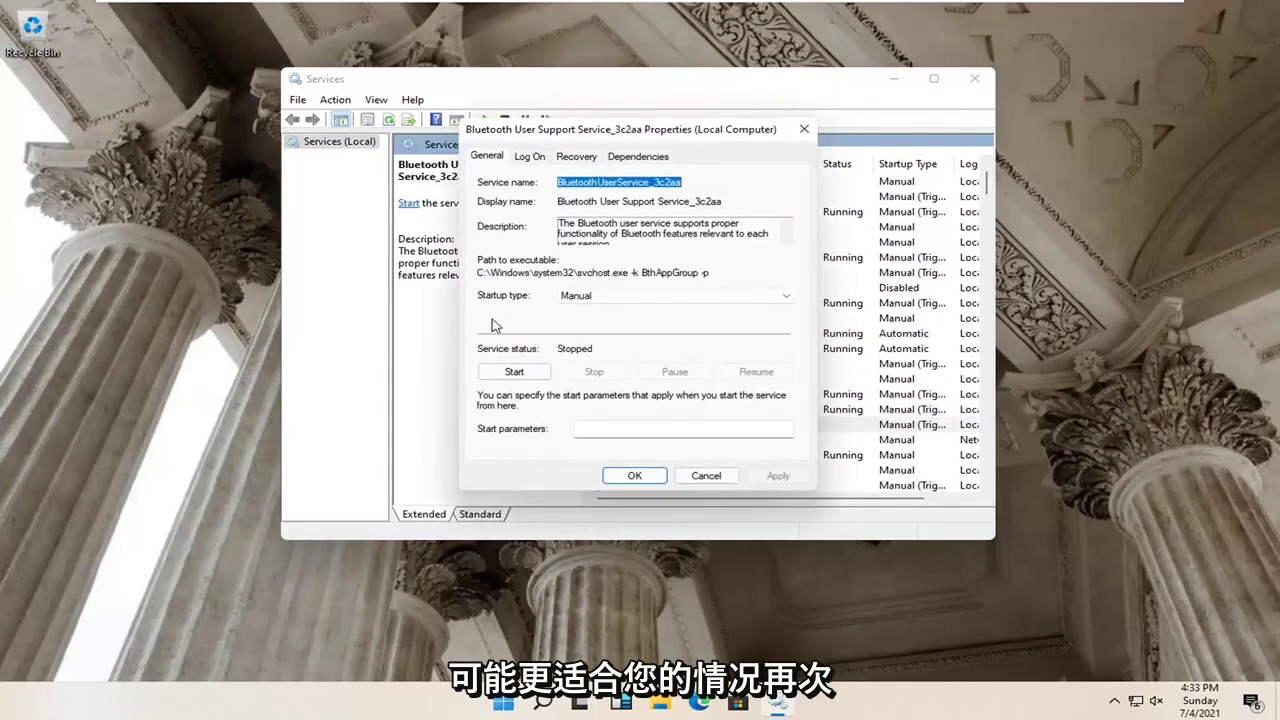
{"action": "left_click", "coordinate": [514, 372]}
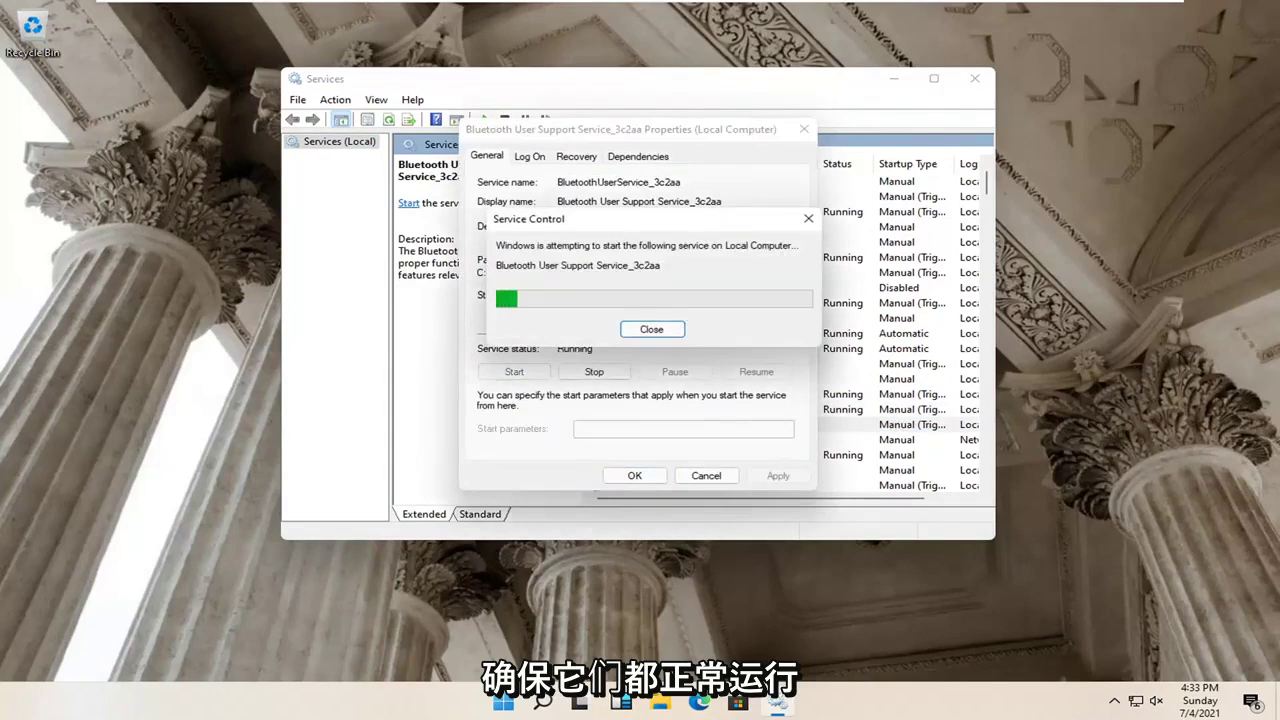
{"action": "left_click", "coordinate": [645, 472]}
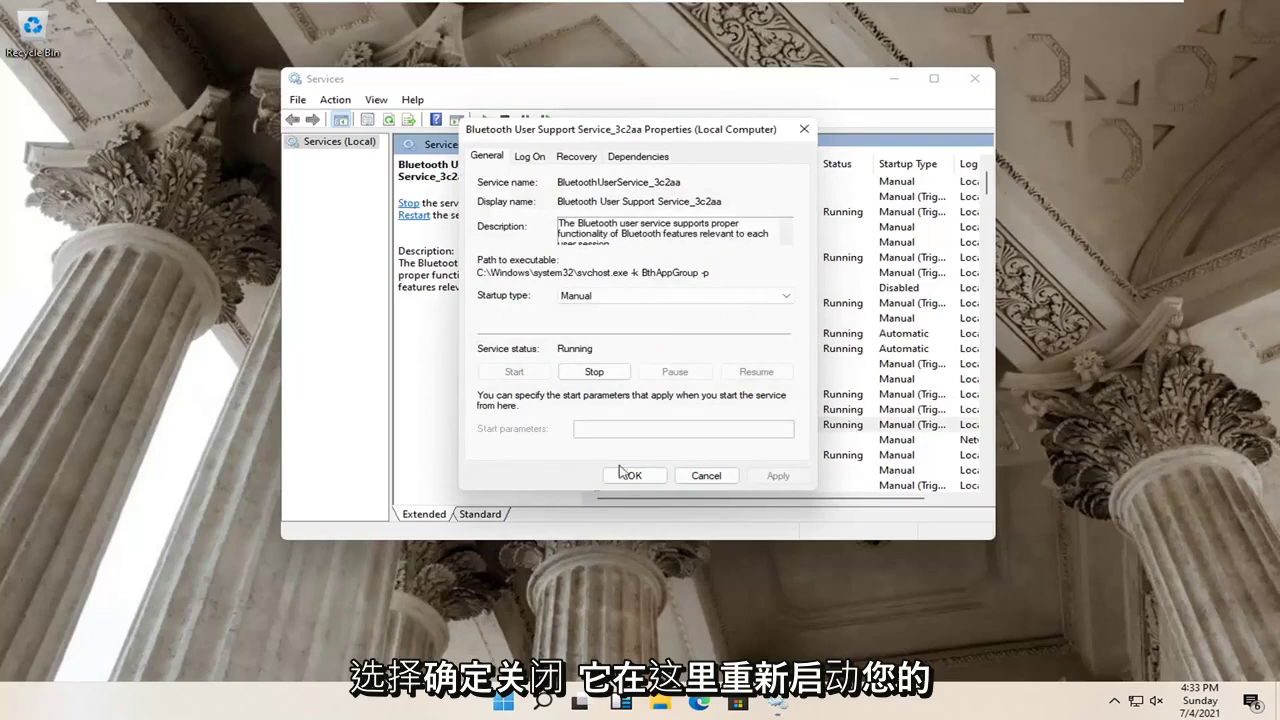
{"action": "left_click", "coordinate": [981, 78]}
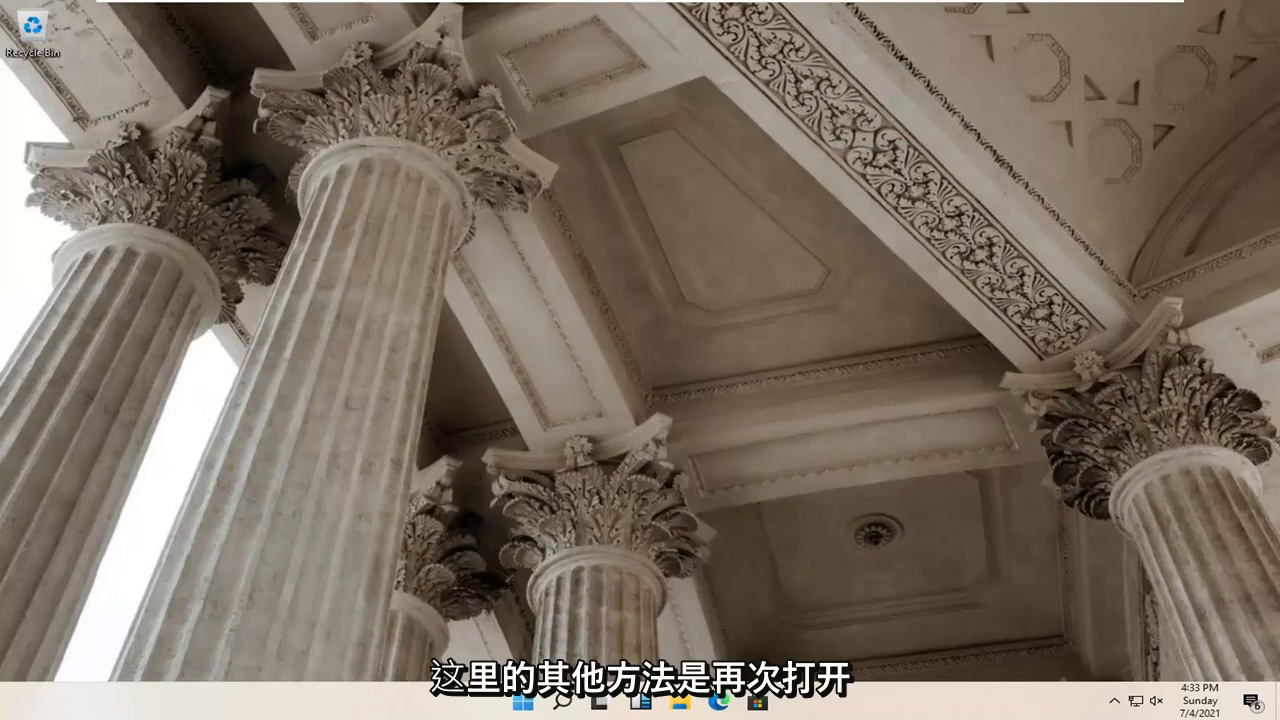
- Search Windows for Device Manager, open it and move its window toward the middle of the desktop
{"action": "left_click", "coordinate": [563, 701]}
{"action": "type", "text": "device man"}
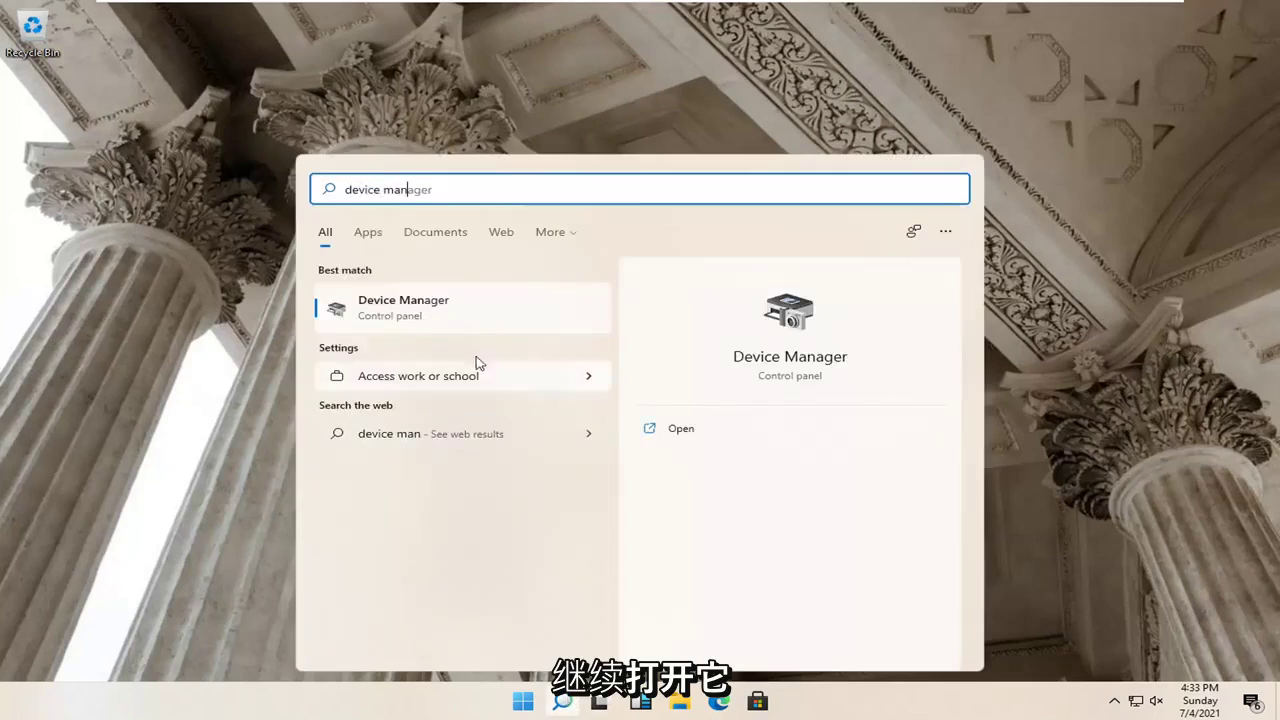
{"action": "left_click", "coordinate": [448, 311]}
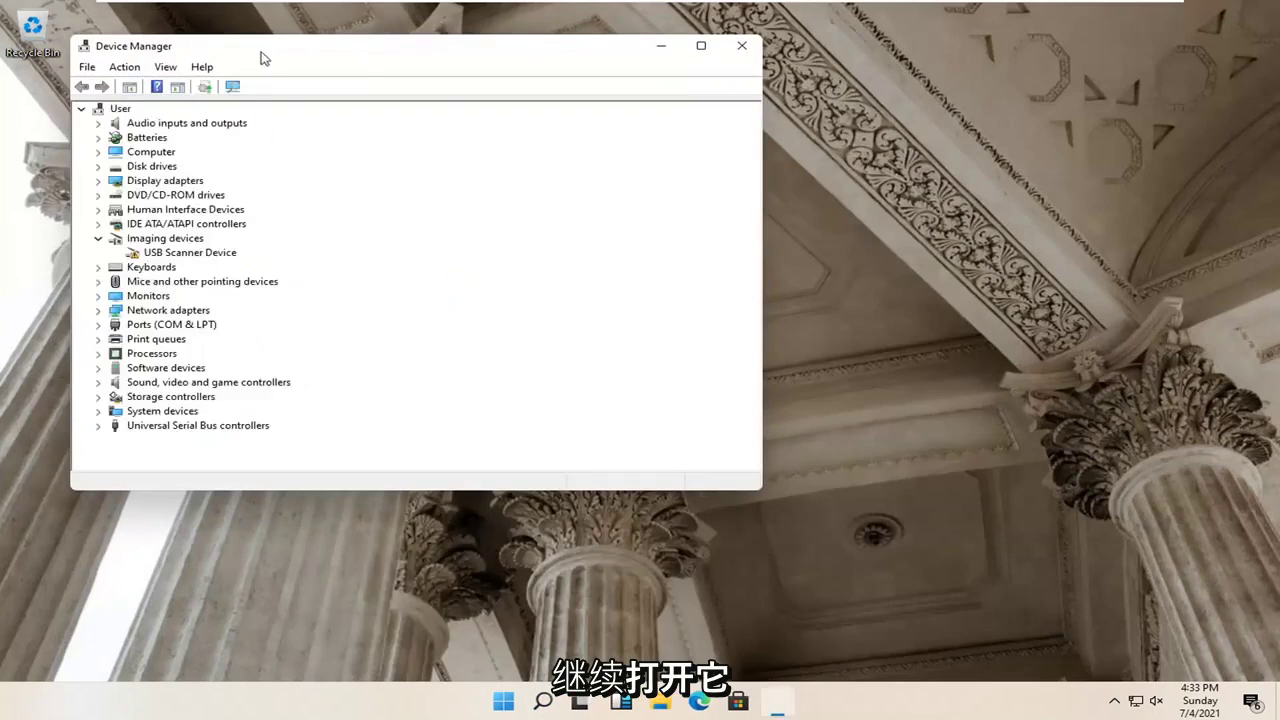
{"action": "left_click_drag", "start_coordinate": [260, 57], "coordinate": [504, 71]}
- Select the computer's root entry in the device tree and scan for hardware changes
{"action": "left_click", "coordinate": [333, 129]}
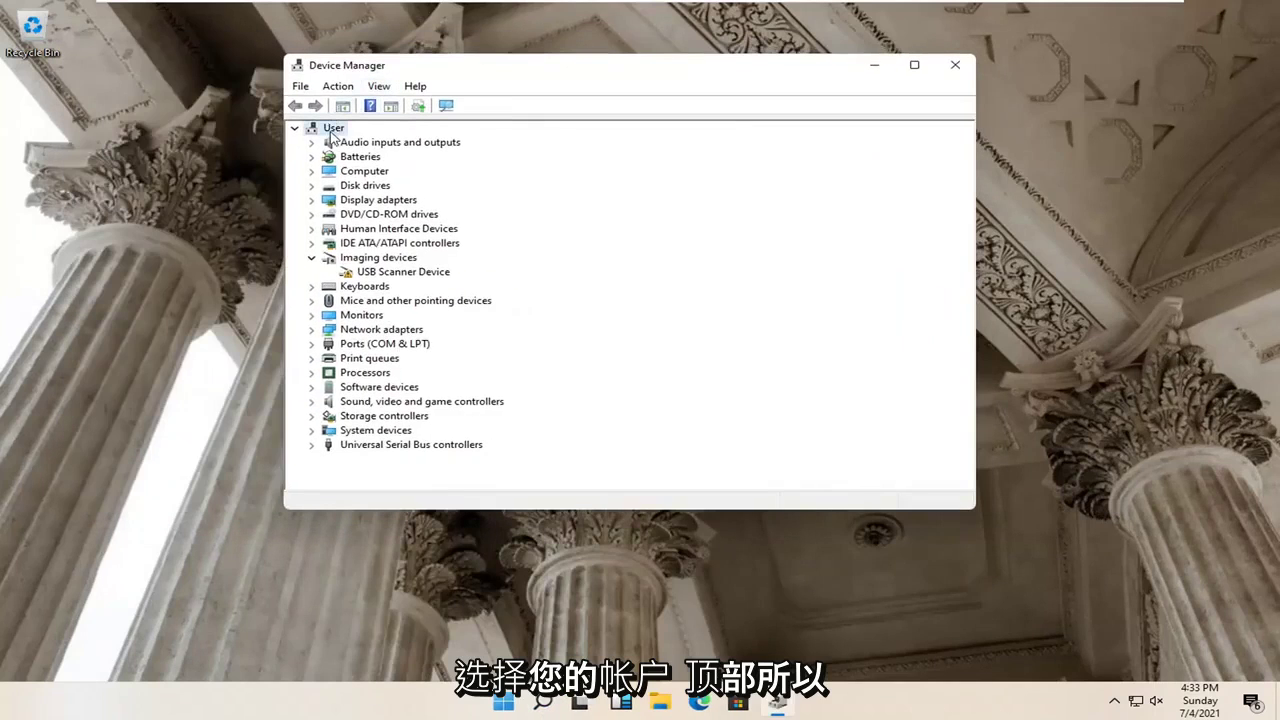
{"action": "left_click", "coordinate": [295, 128]}
{"action": "left_click", "coordinate": [295, 128]}
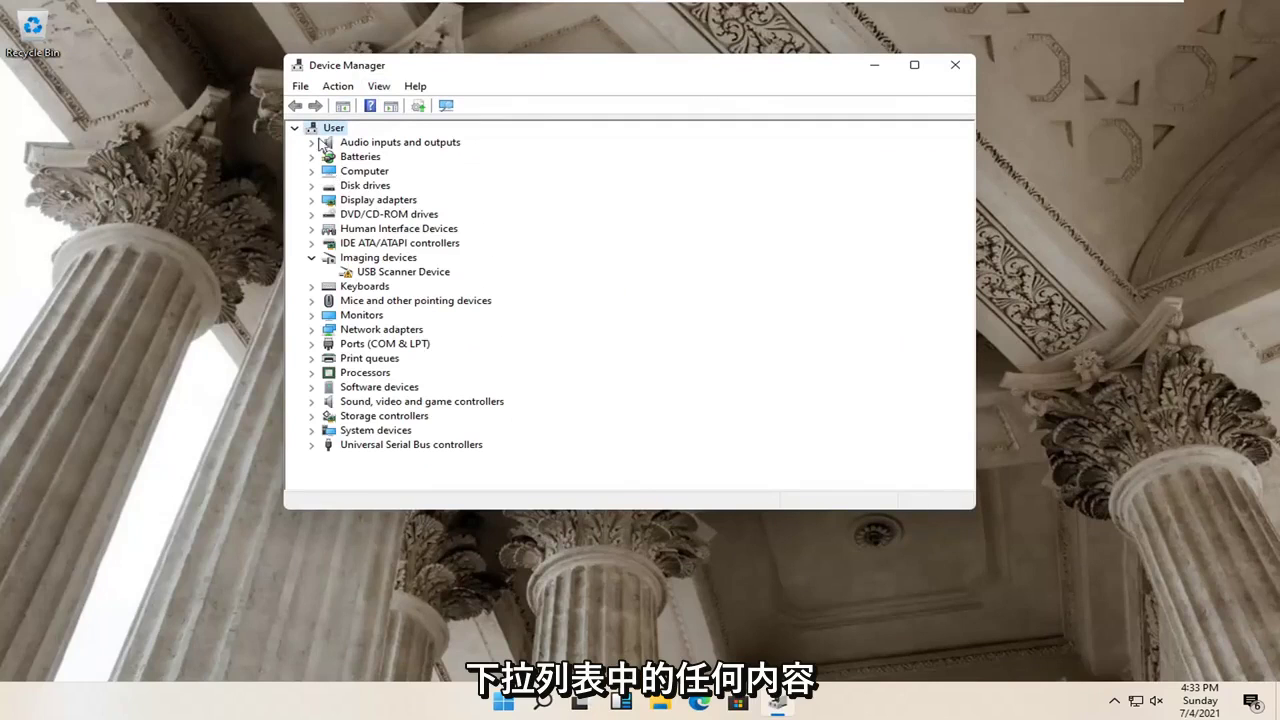
{"action": "left_click", "coordinate": [339, 88]}
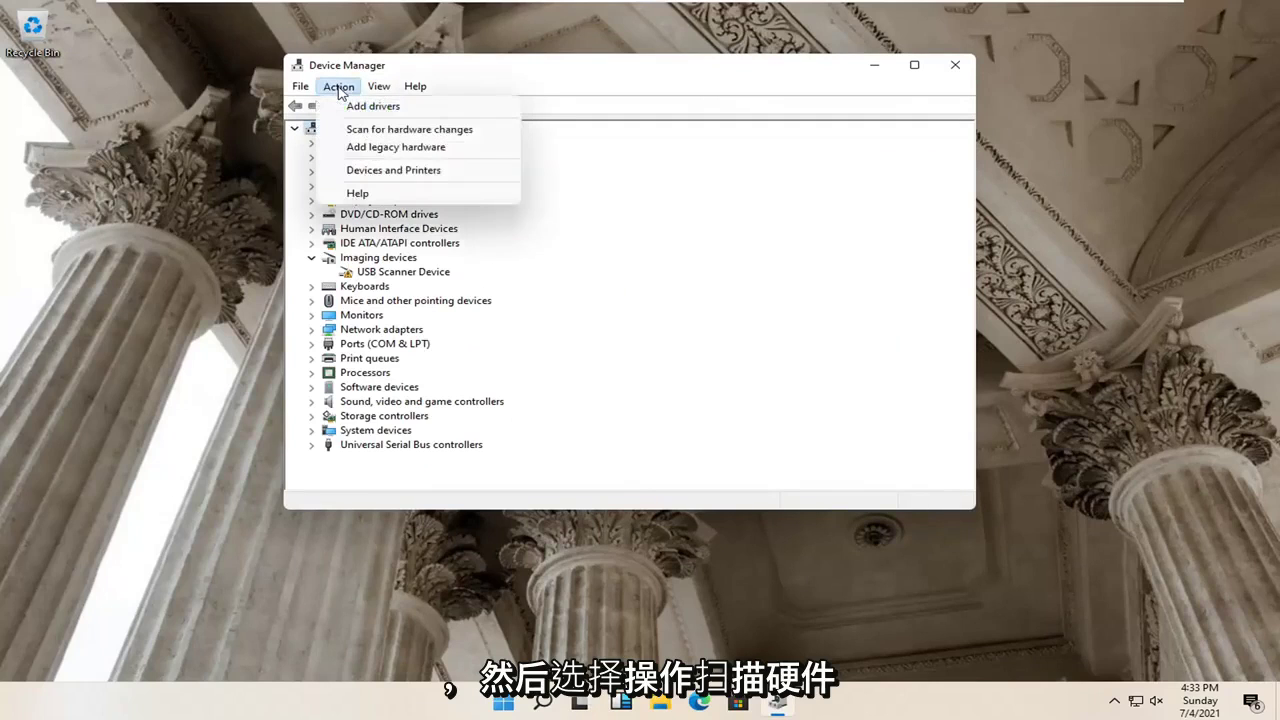
{"action": "left_click", "coordinate": [445, 131]}
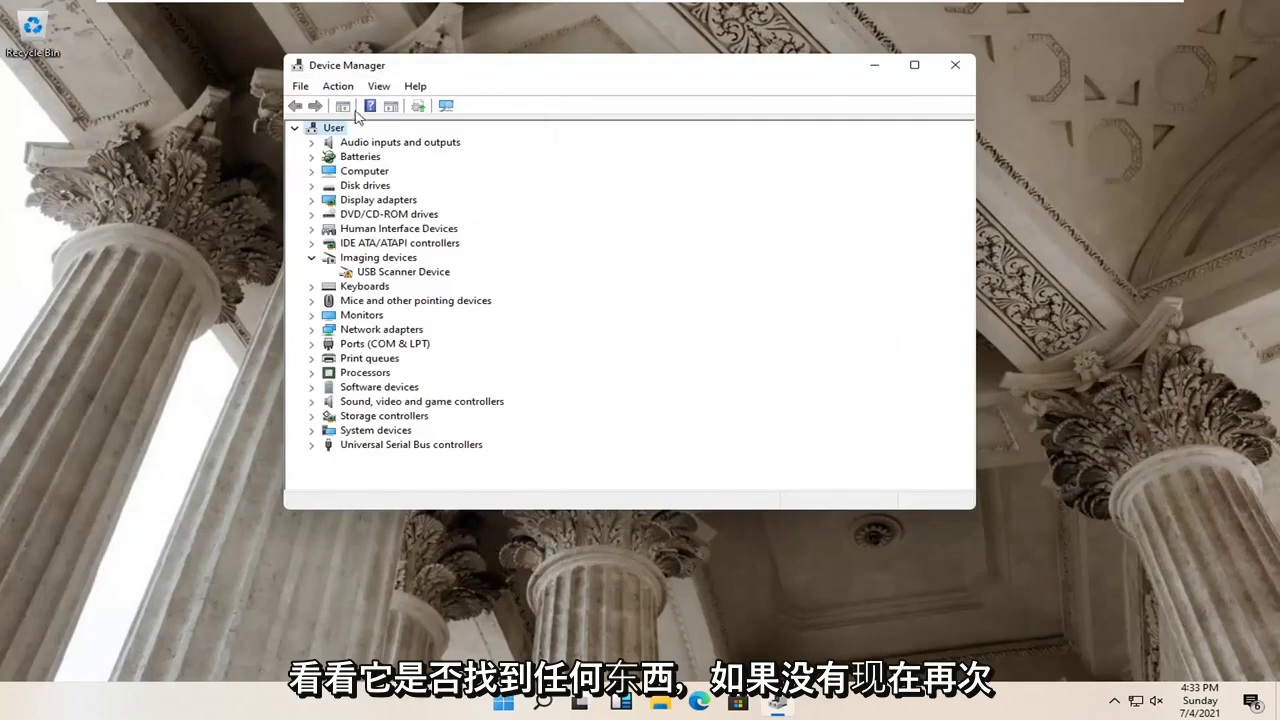
- Start adding legacy hardware and choose to install hardware manually selected from a list (Advanced)
{"action": "left_click", "coordinate": [335, 87]}
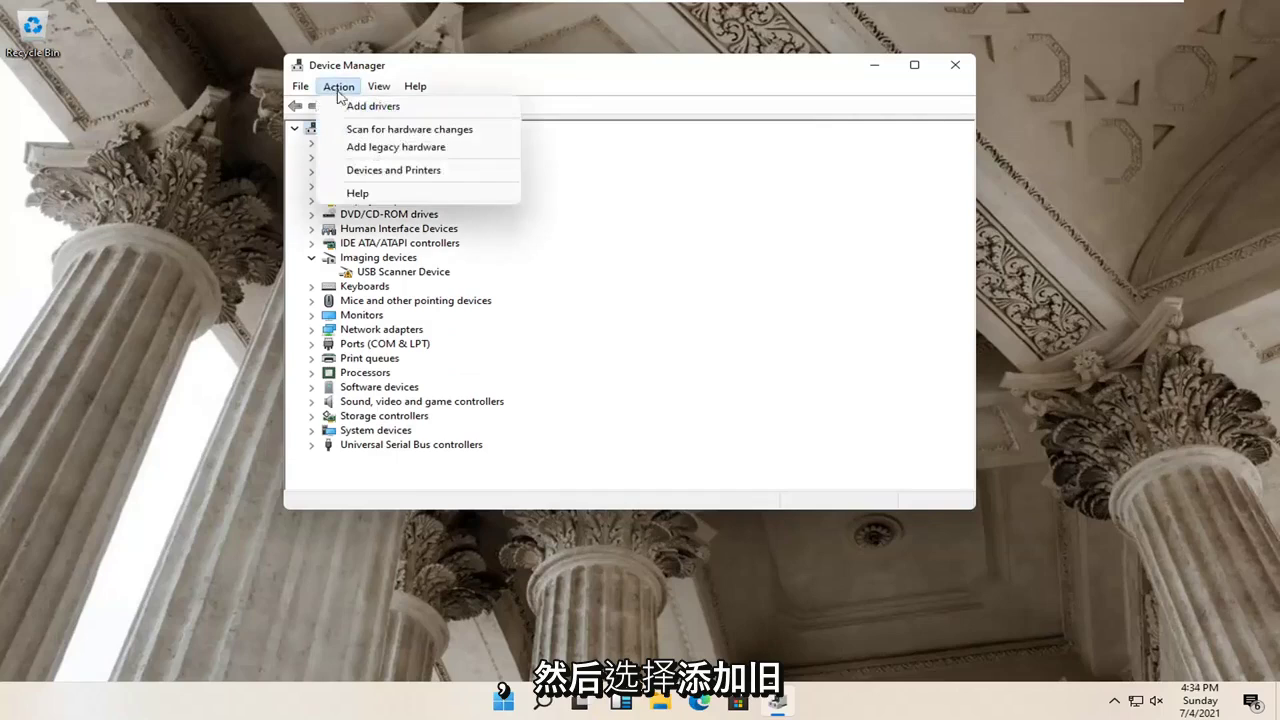
{"action": "left_click", "coordinate": [389, 152]}
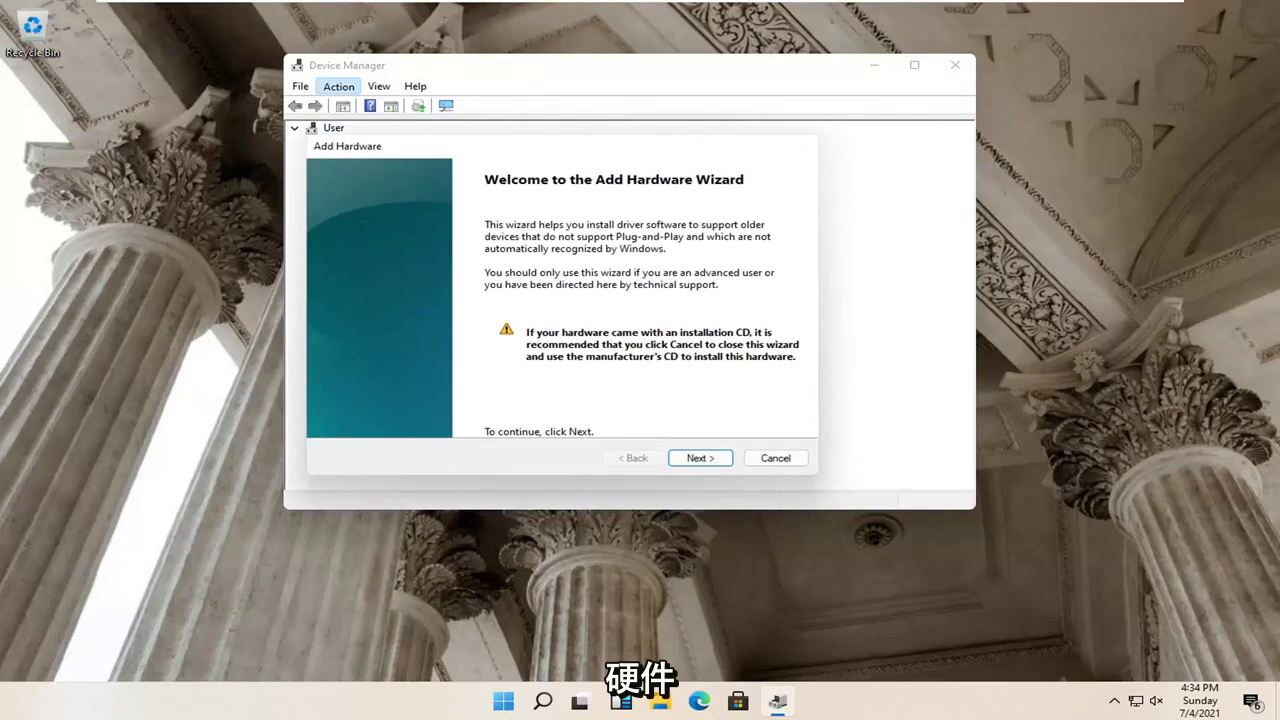
{"action": "left_click", "coordinate": [701, 459]}
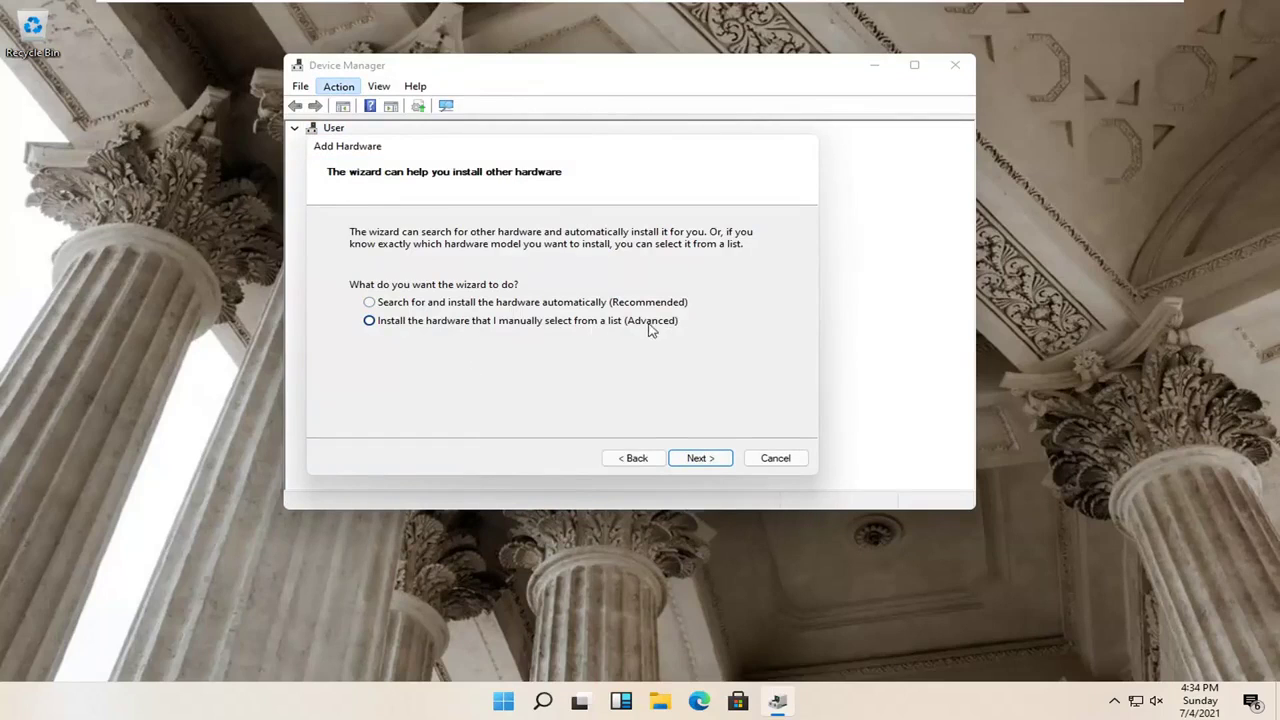
{"action": "left_click", "coordinate": [699, 458]}
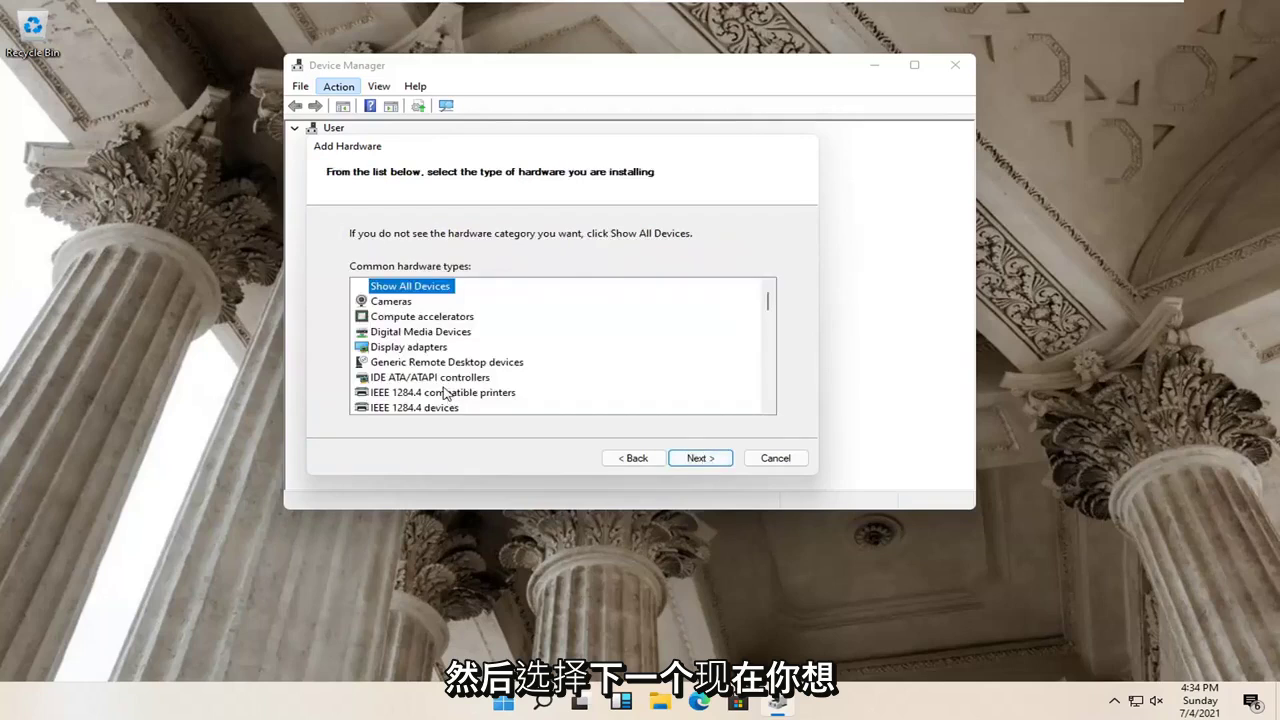
- Choose Network adapters as the hardware type to install and continue to the driver selection
{"action": "scroll", "coordinate": [420, 370], "scroll_direction": "down", "scroll_amount": 7}
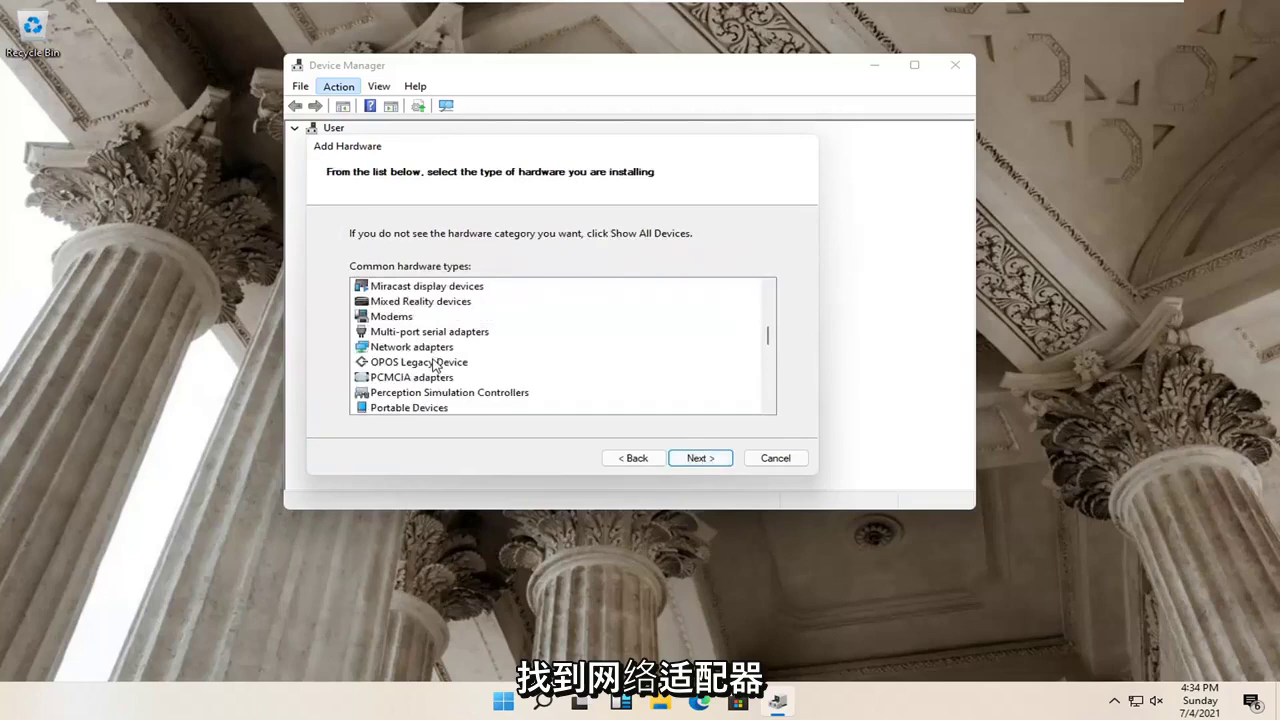
{"action": "scroll", "coordinate": [434, 368], "scroll_direction": "down", "scroll_amount": 4}
{"action": "scroll", "coordinate": [434, 370], "scroll_direction": "up", "scroll_amount": 5}
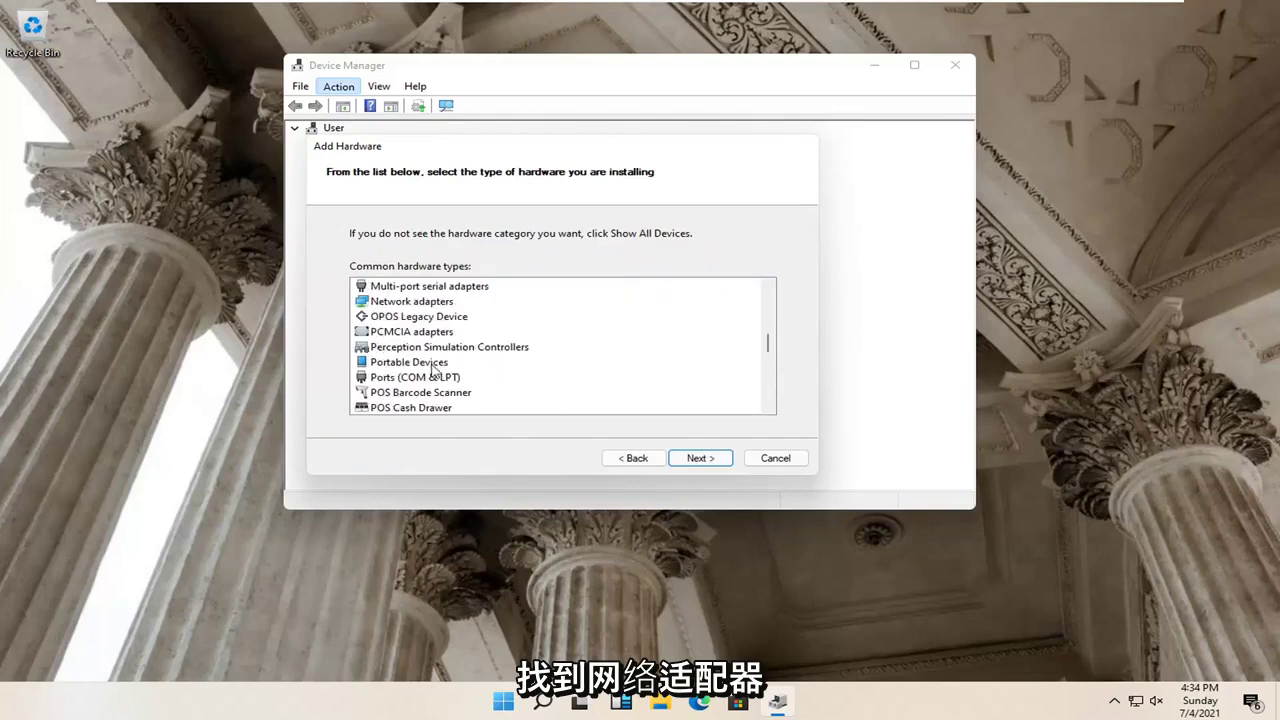
{"action": "left_click", "coordinate": [410, 302]}
{"action": "left_click", "coordinate": [693, 460]}
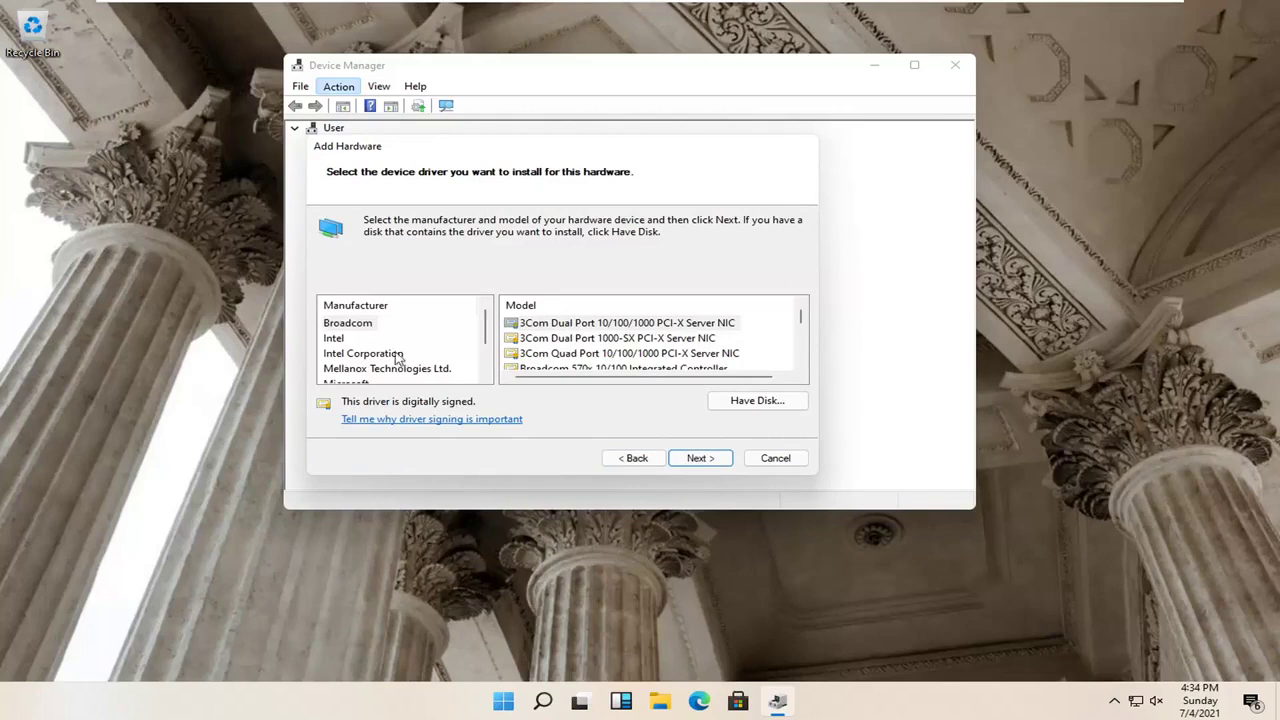
- Install the Intel(R) 82567LF Gigabit Network Connection driver from manufacturer Intel and finish the wizard
{"action": "left_click", "coordinate": [407, 340]}
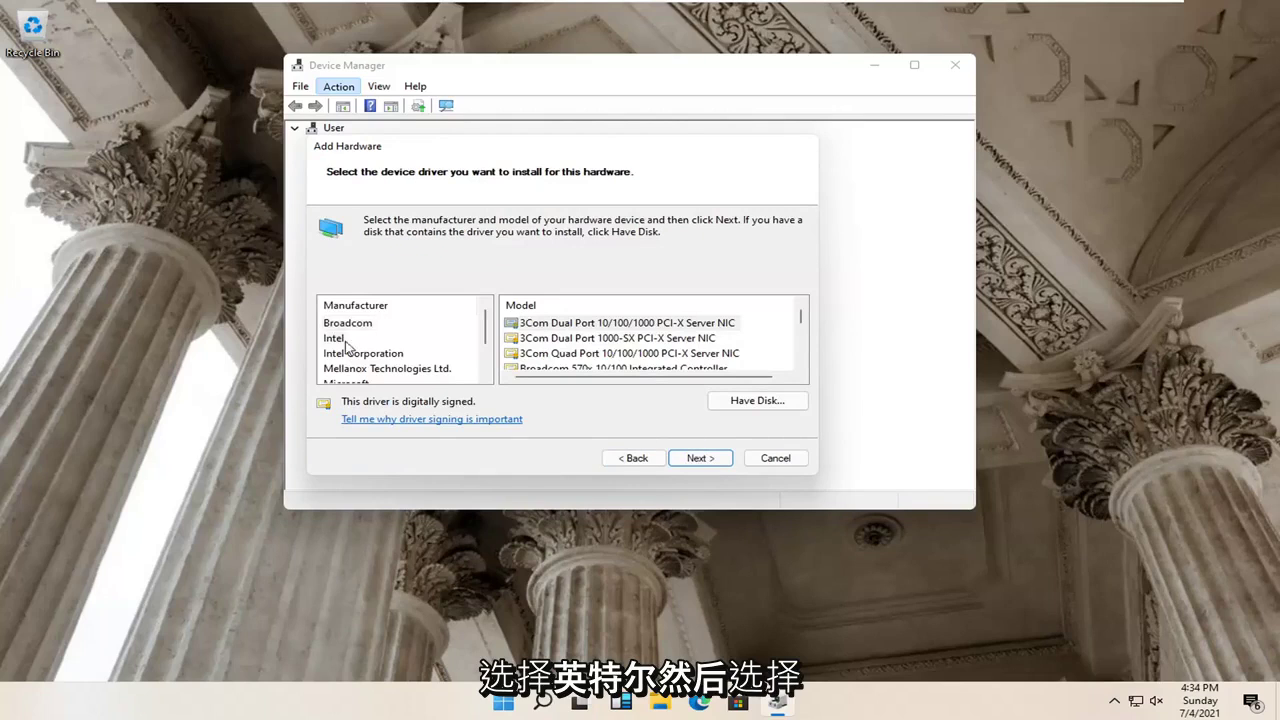
{"action": "left_click", "coordinate": [697, 458]}
{"action": "left_click", "coordinate": [700, 458]}
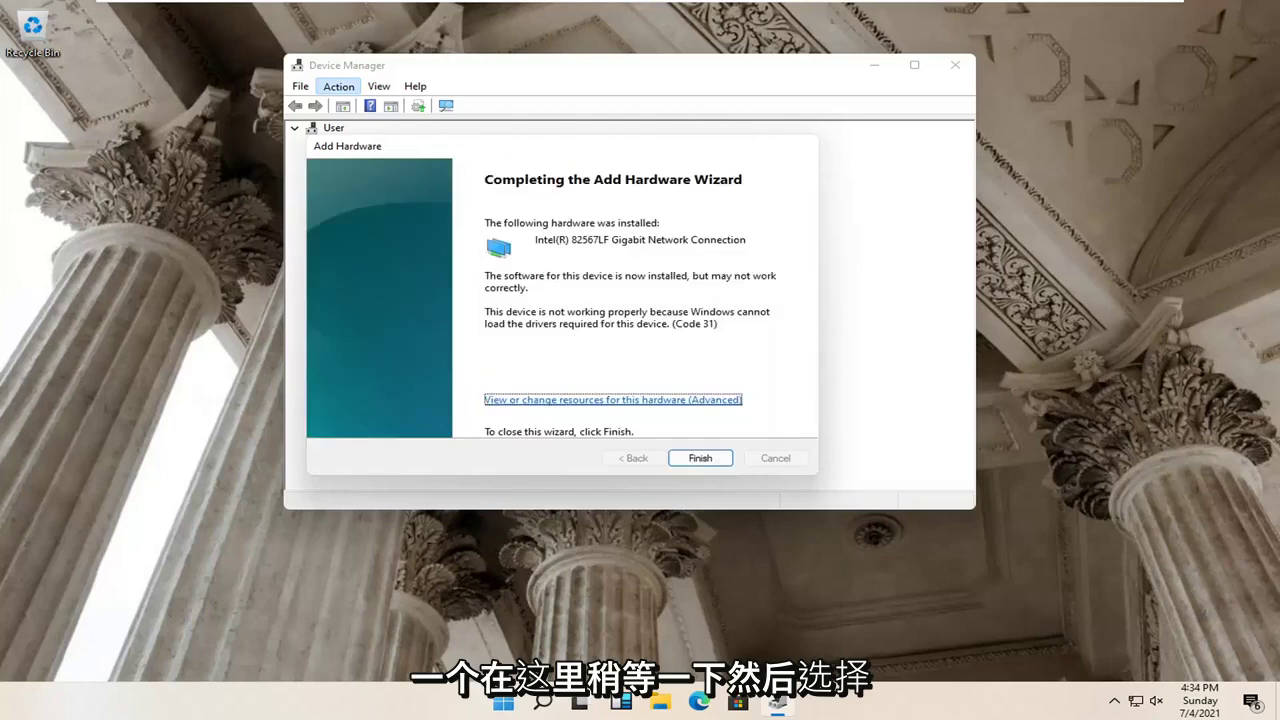
{"action": "left_click", "coordinate": [703, 459]}
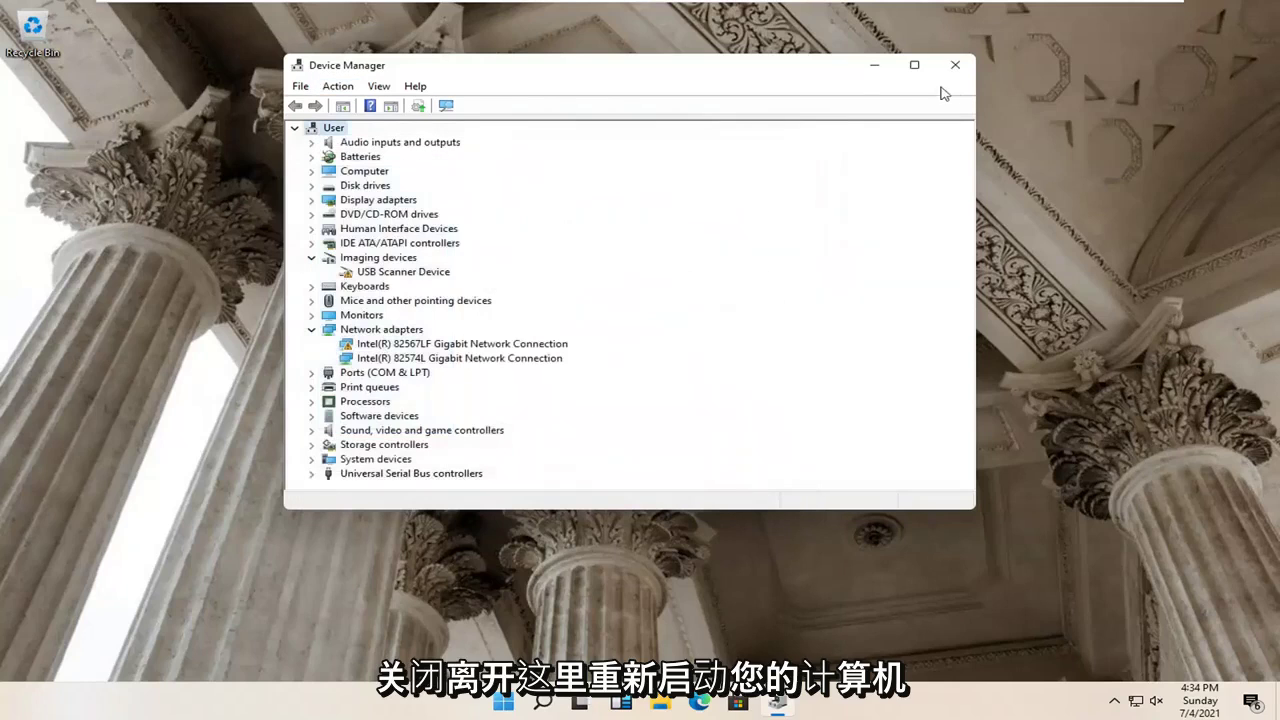
- Close Device Manager, search for cmd and open Command Prompt as administrator, allowing it to make changes to the device
{"action": "left_click", "coordinate": [956, 72]}
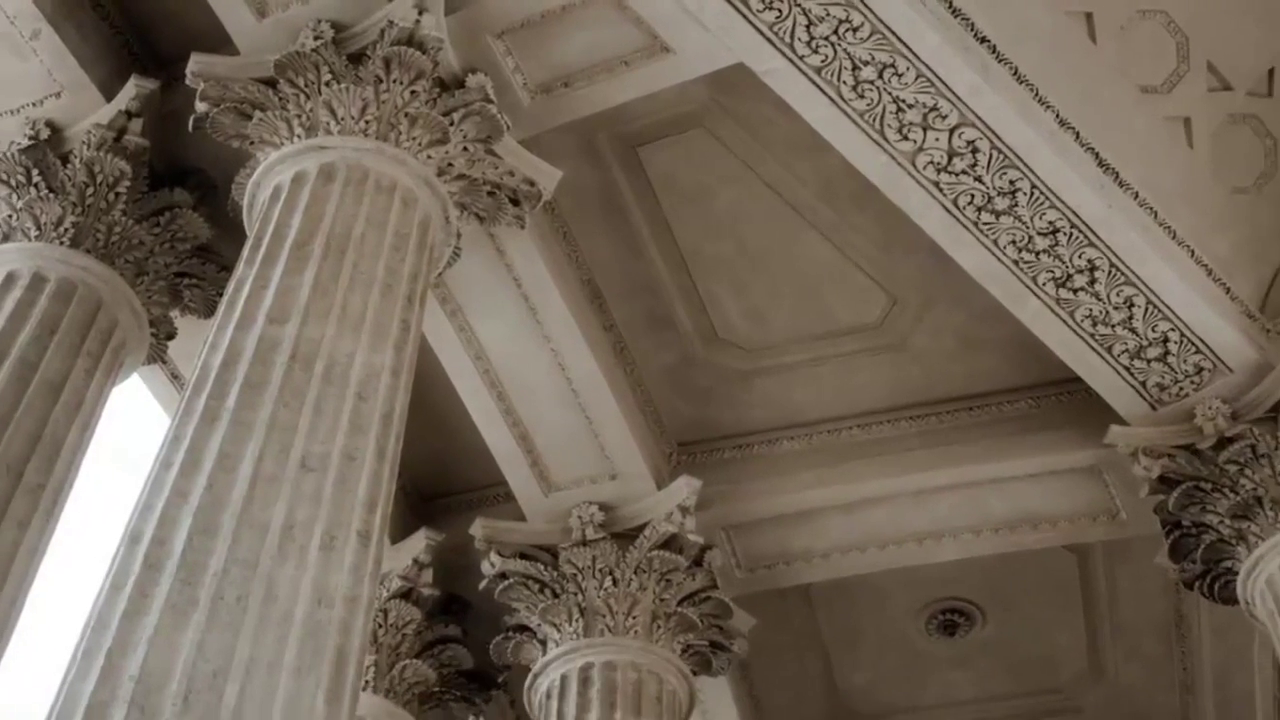
{"action": "left_click", "coordinate": [560, 703]}
{"action": "type", "text": "cmd"}
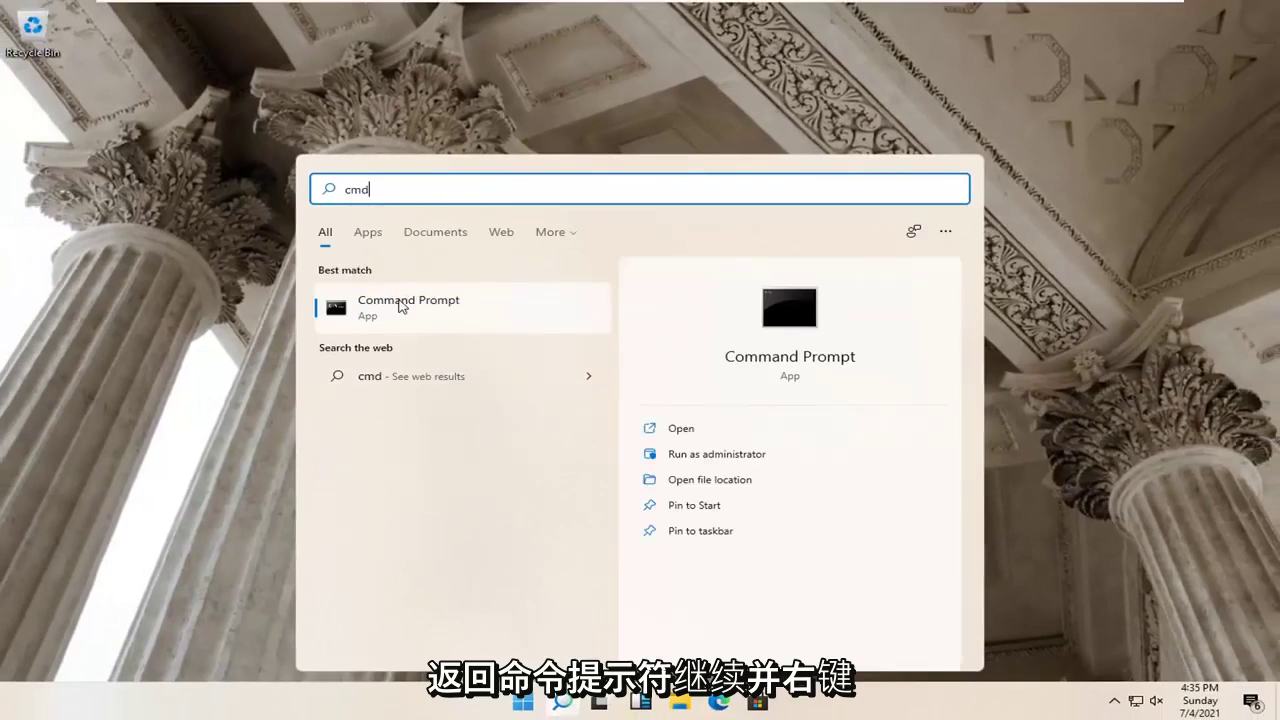
{"action": "right_click", "coordinate": [407, 309]}
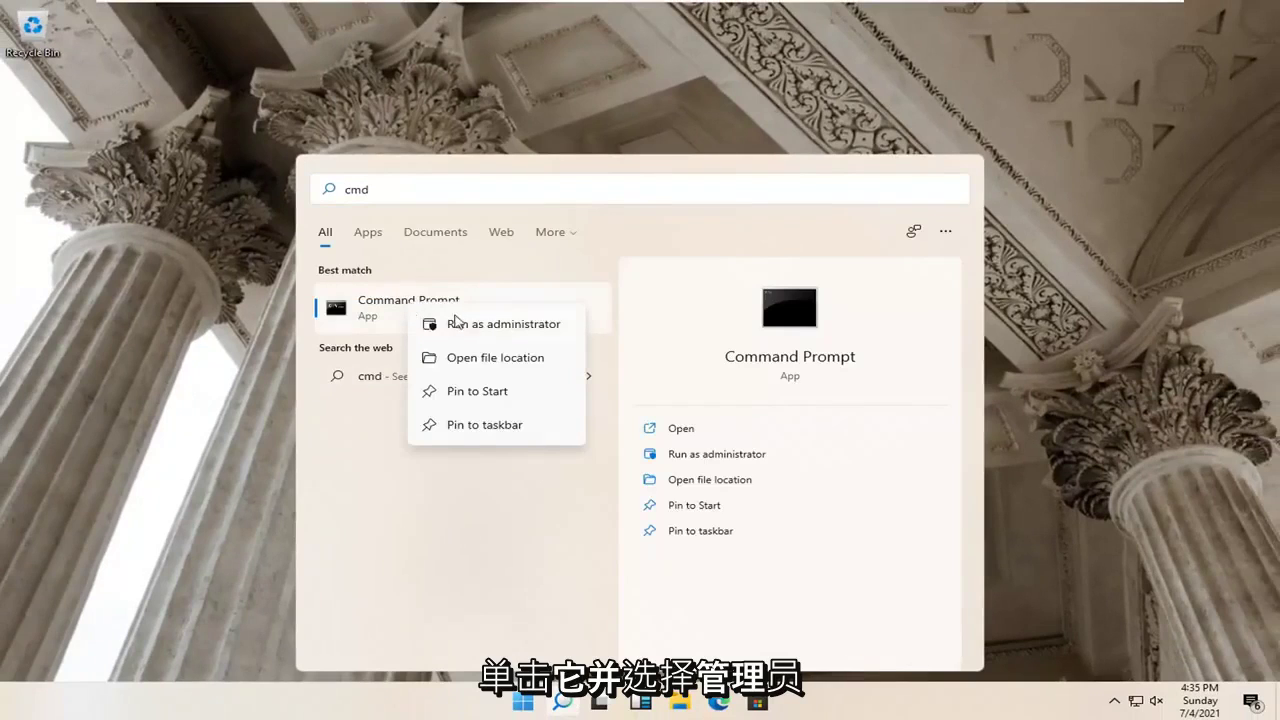
{"action": "left_click", "coordinate": [474, 330]}
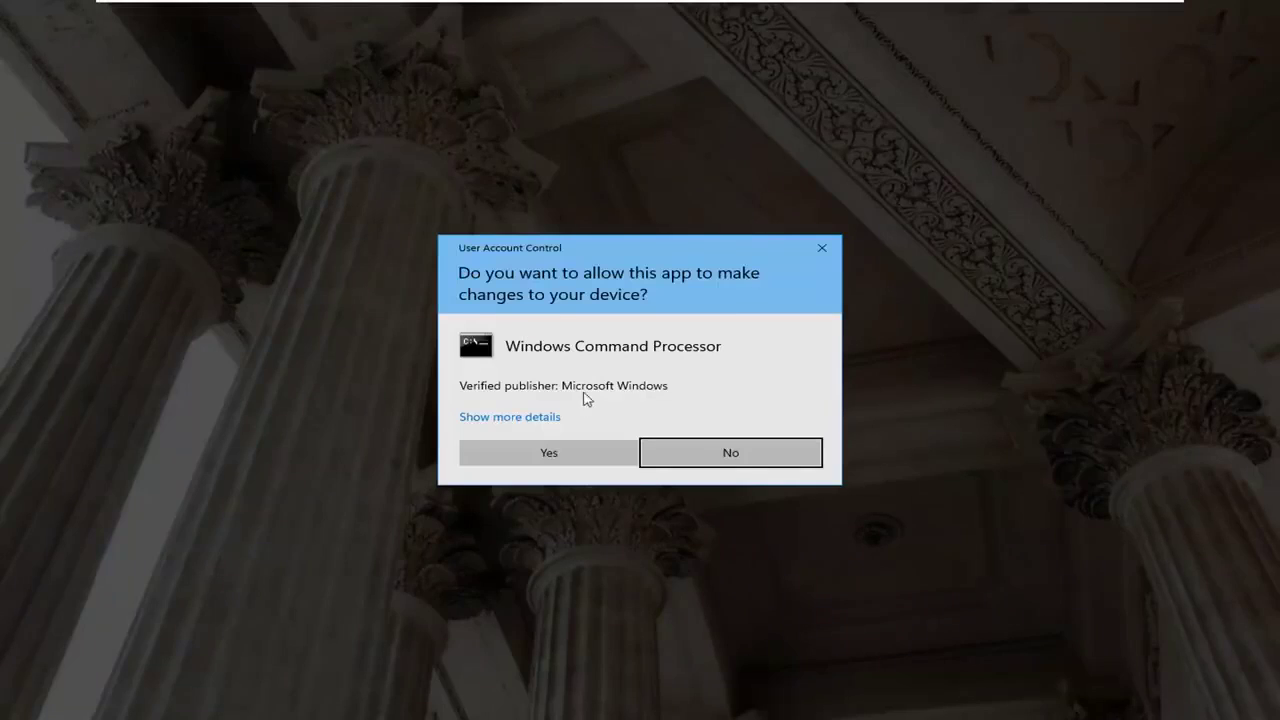
{"action": "left_click", "coordinate": [549, 452]}
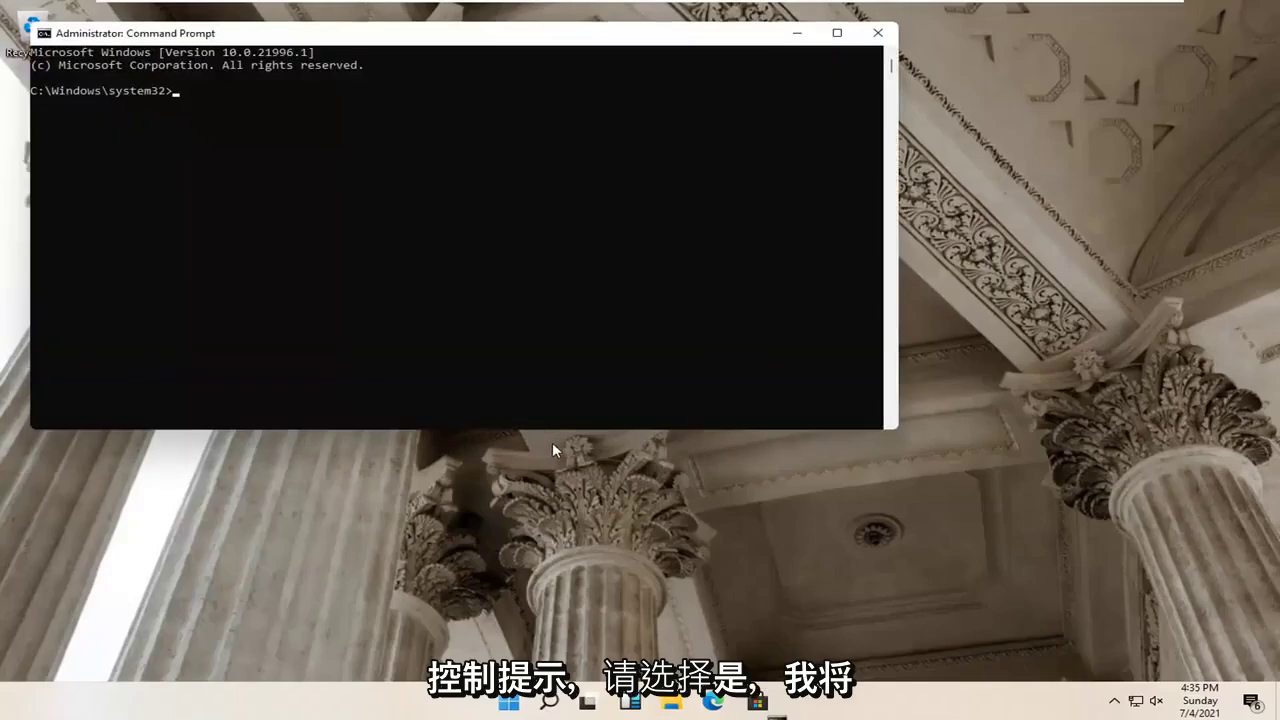
- Paste the copied command dism /online /cleanup-image /restorehealth into Command Prompt and run it
{"action": "left_click_drag", "start_coordinate": [466, 30], "coordinate": [624, 88]}
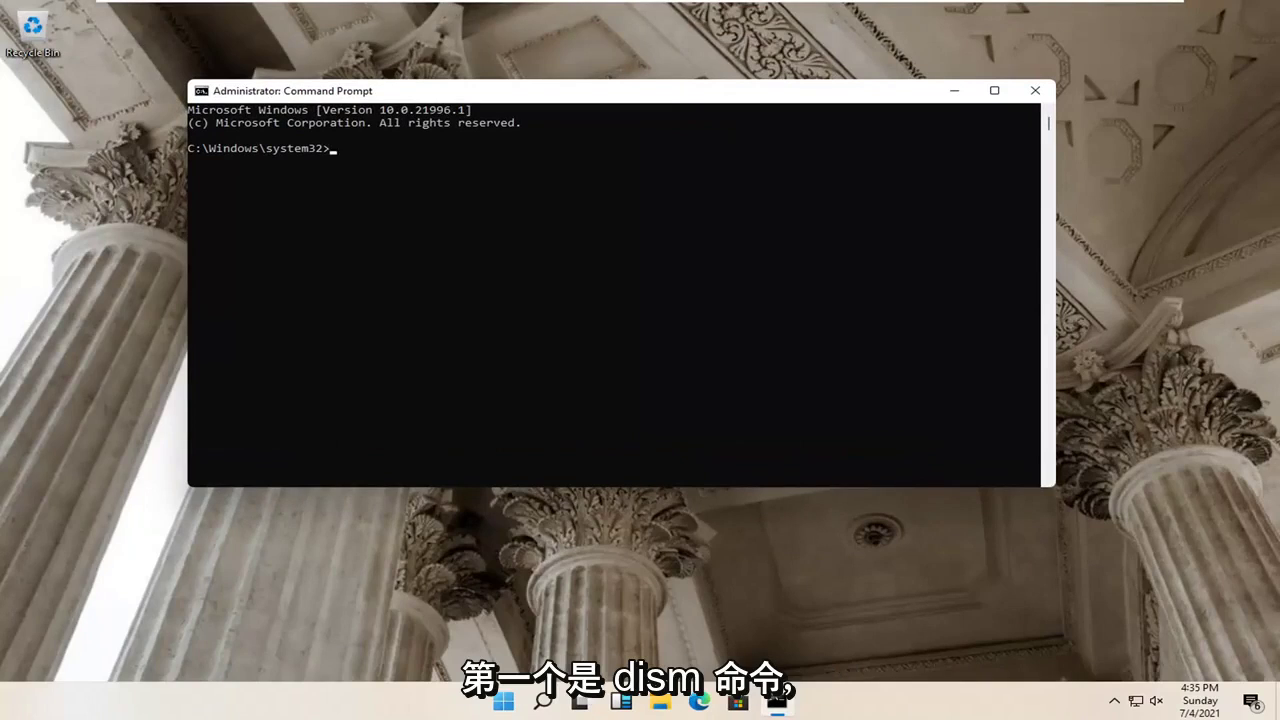
{"action": "right_click", "coordinate": [595, 92]}
{"action": "mouse_move", "coordinate": [650, 212]}
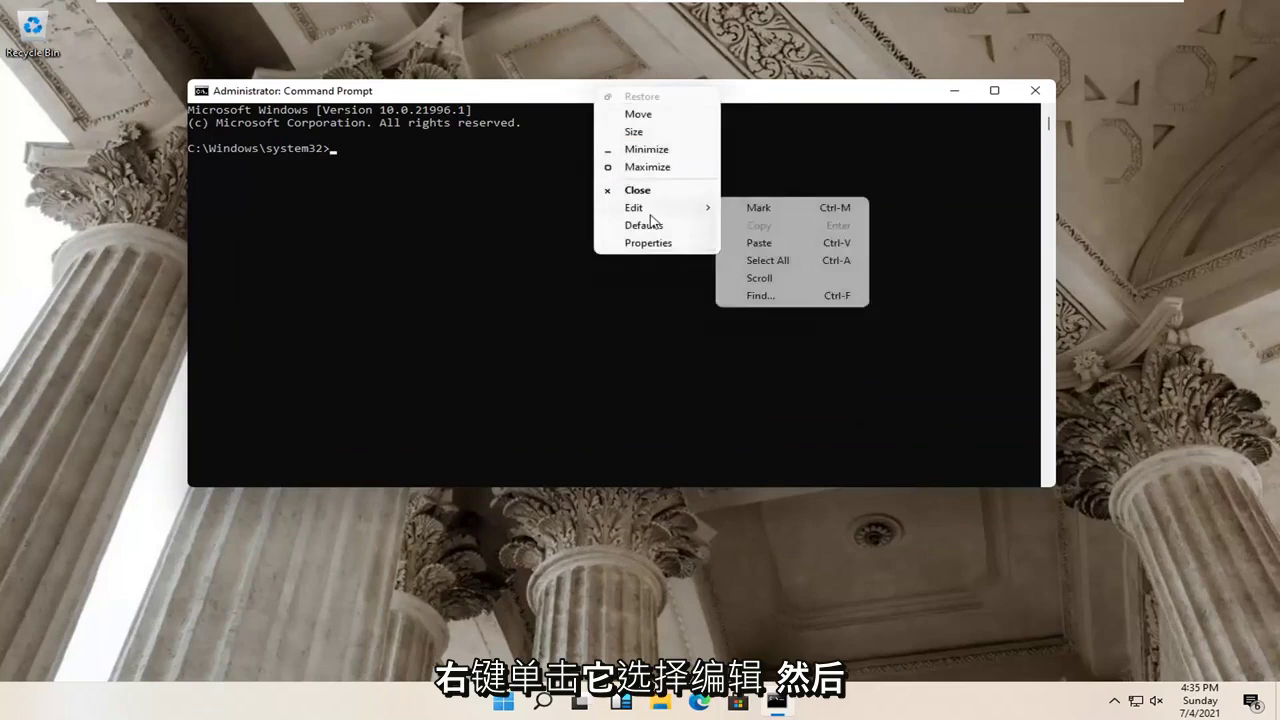
{"action": "left_click", "coordinate": [768, 243]}
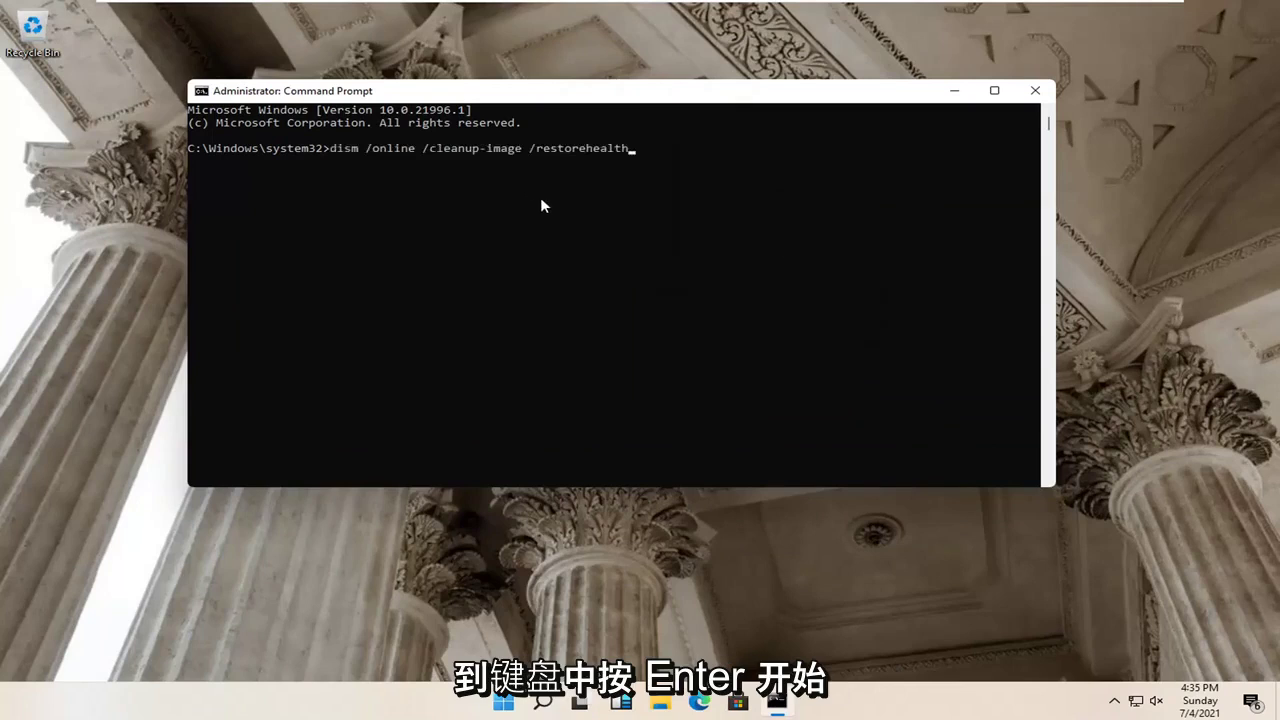
{"action": "key", "text": "Return"}
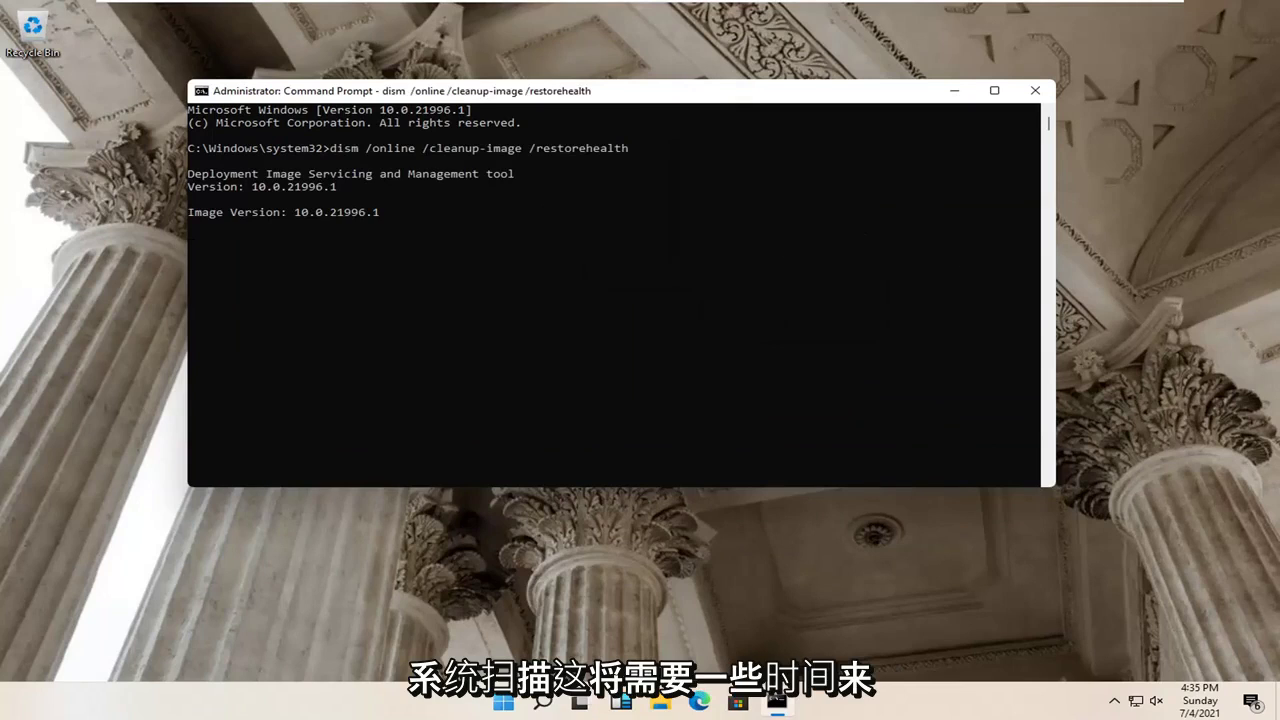
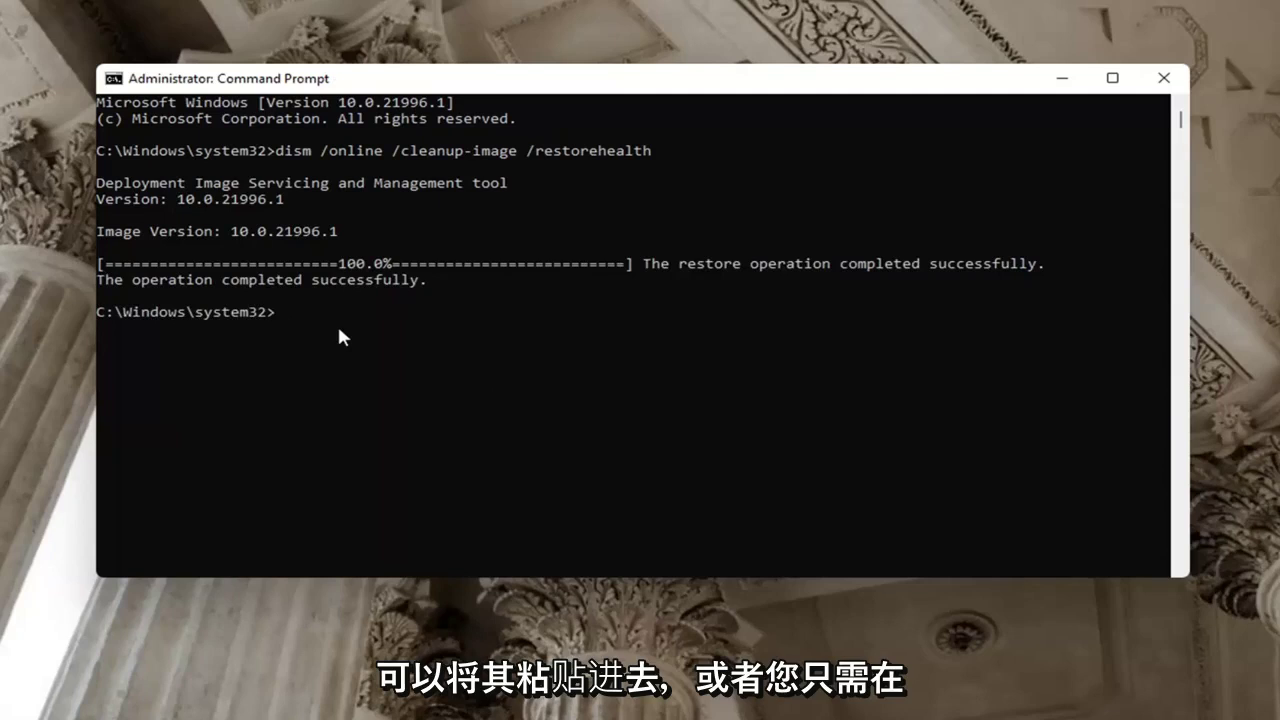
- Run the system file check command sfc /scannow in Command Prompt
{"action": "type", "text": "sfc"}
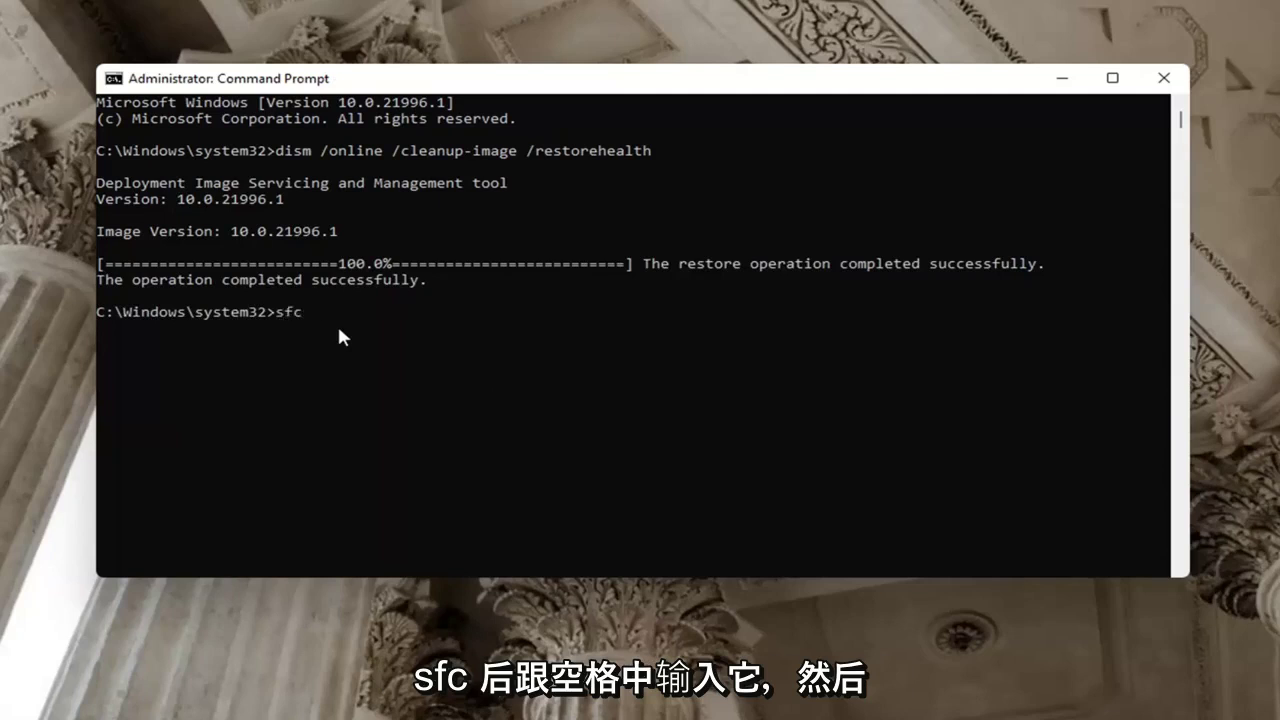
{"action": "type", "text": " /scannow"}
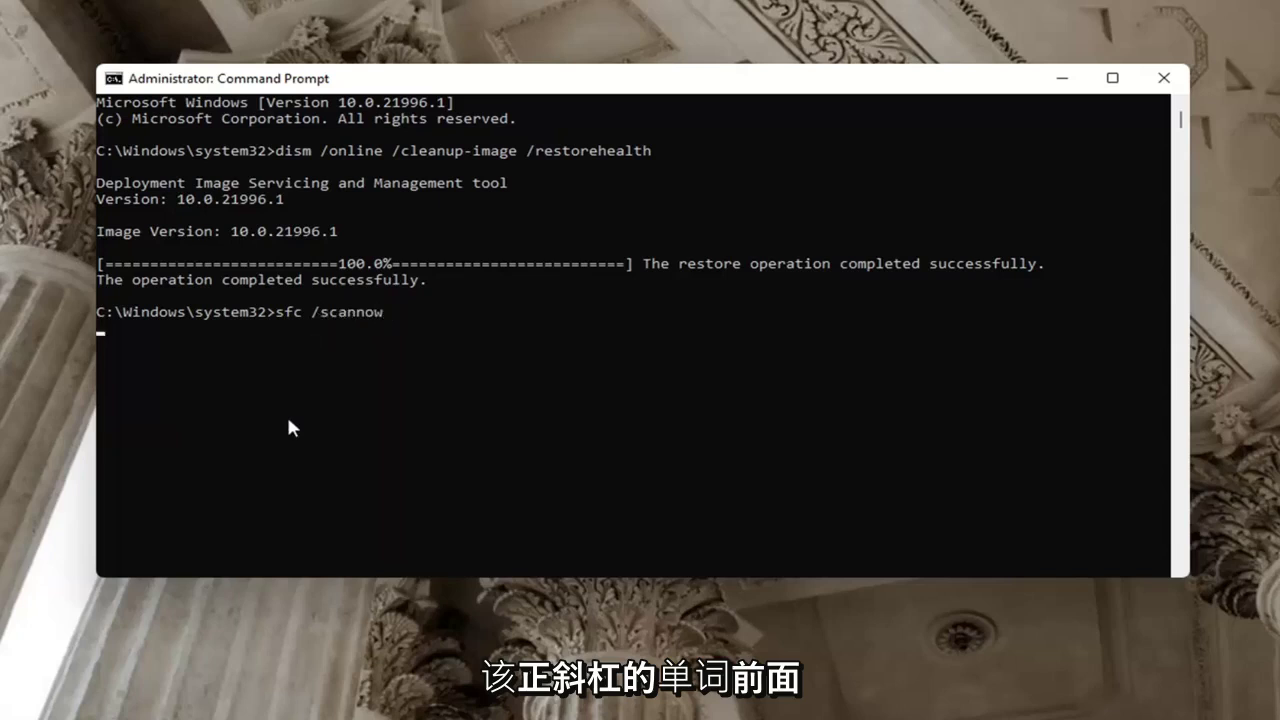
{"action": "key", "text": "Return"}
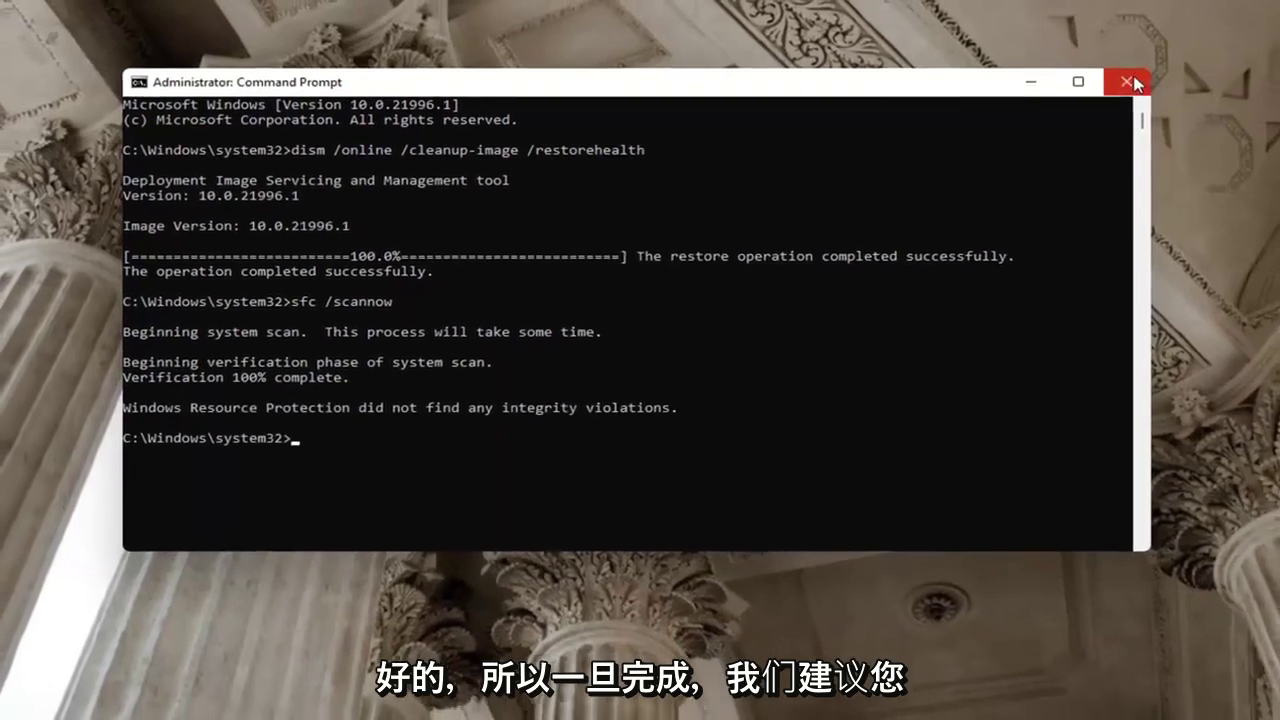
- Close Command Prompt and restart the computer
{"action": "left_click", "coordinate": [1135, 85]}
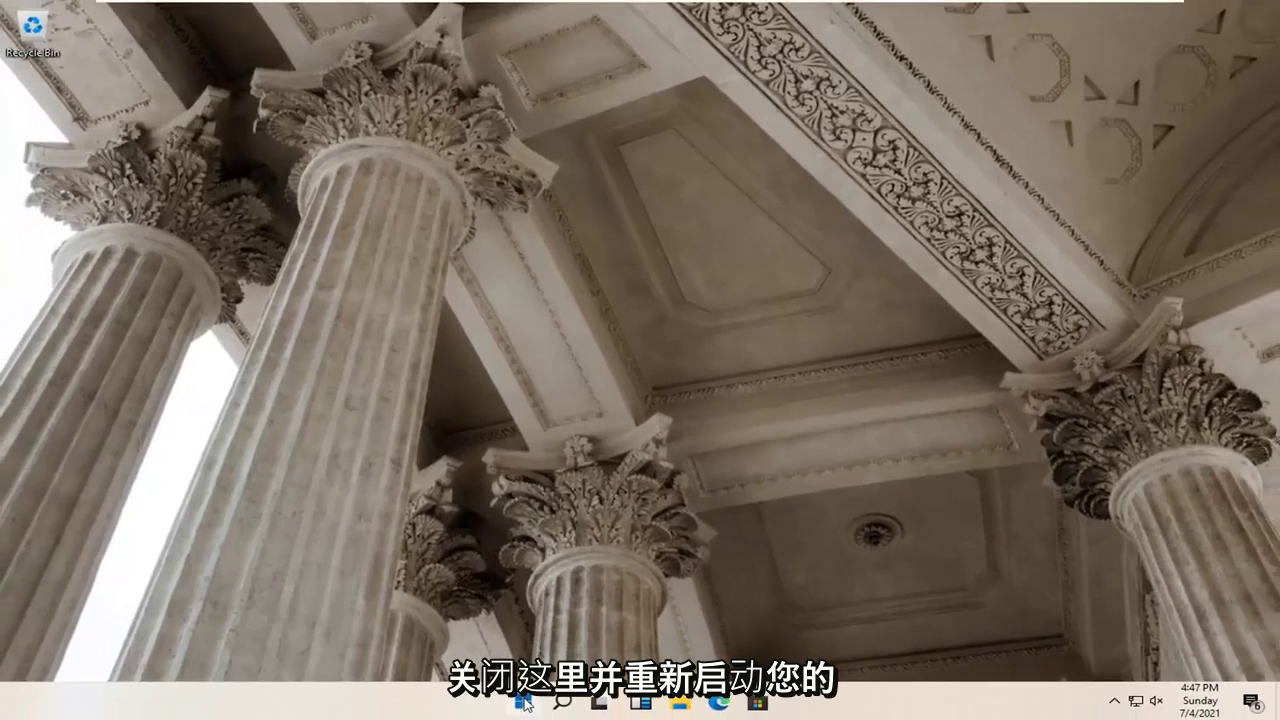
{"action": "key", "text": "super+x"}
{"action": "mouse_move", "coordinate": [500, 640]}
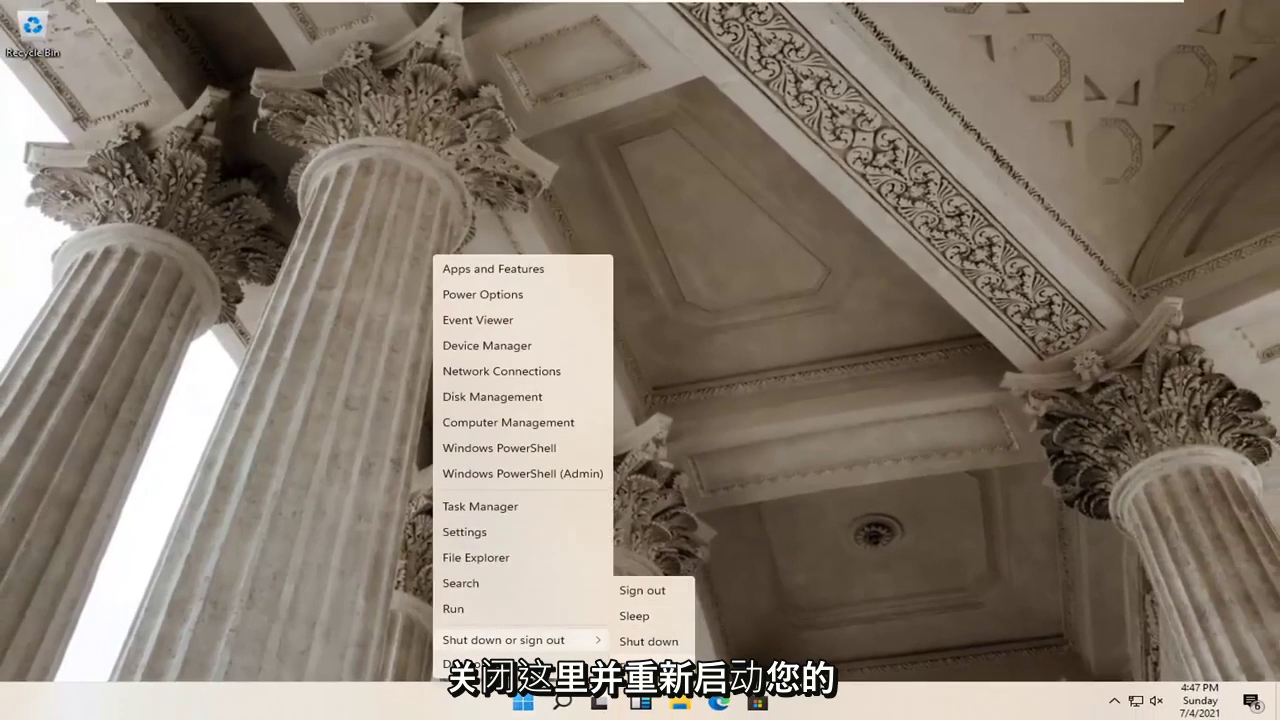
{"action": "left_click", "coordinate": [645, 658]}
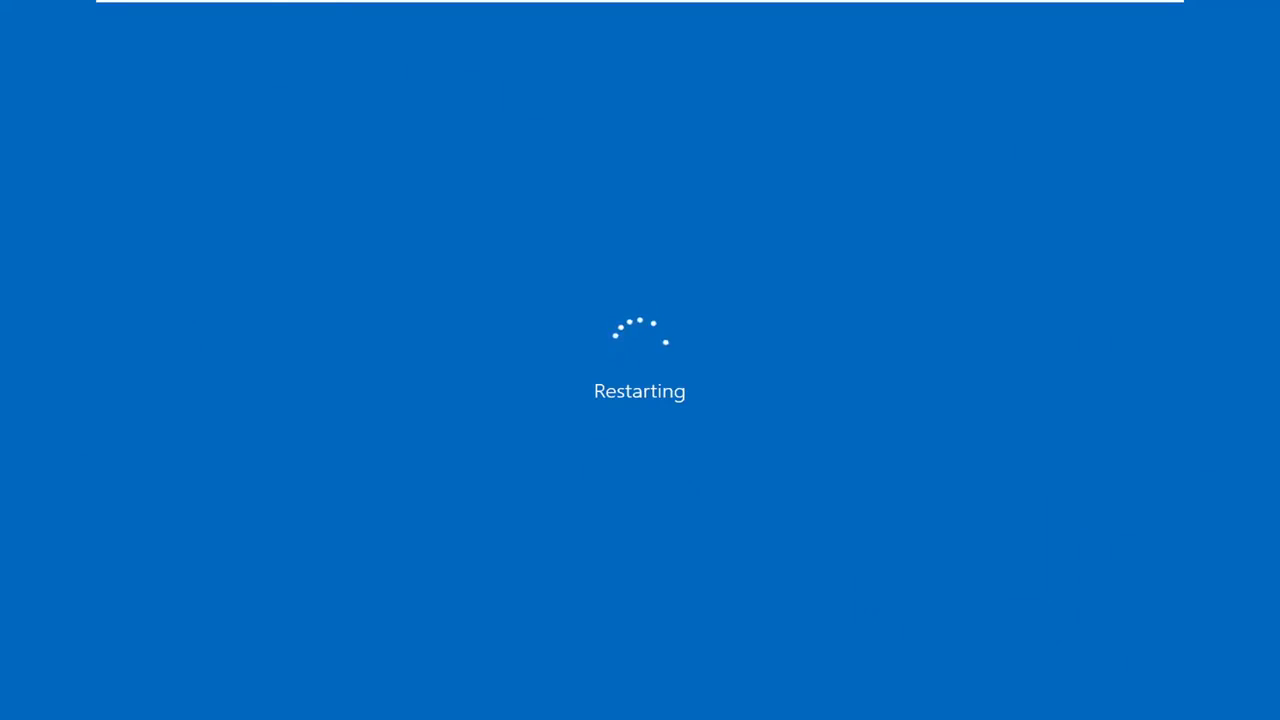
{"action": "left_click", "coordinate": [424, 540]}
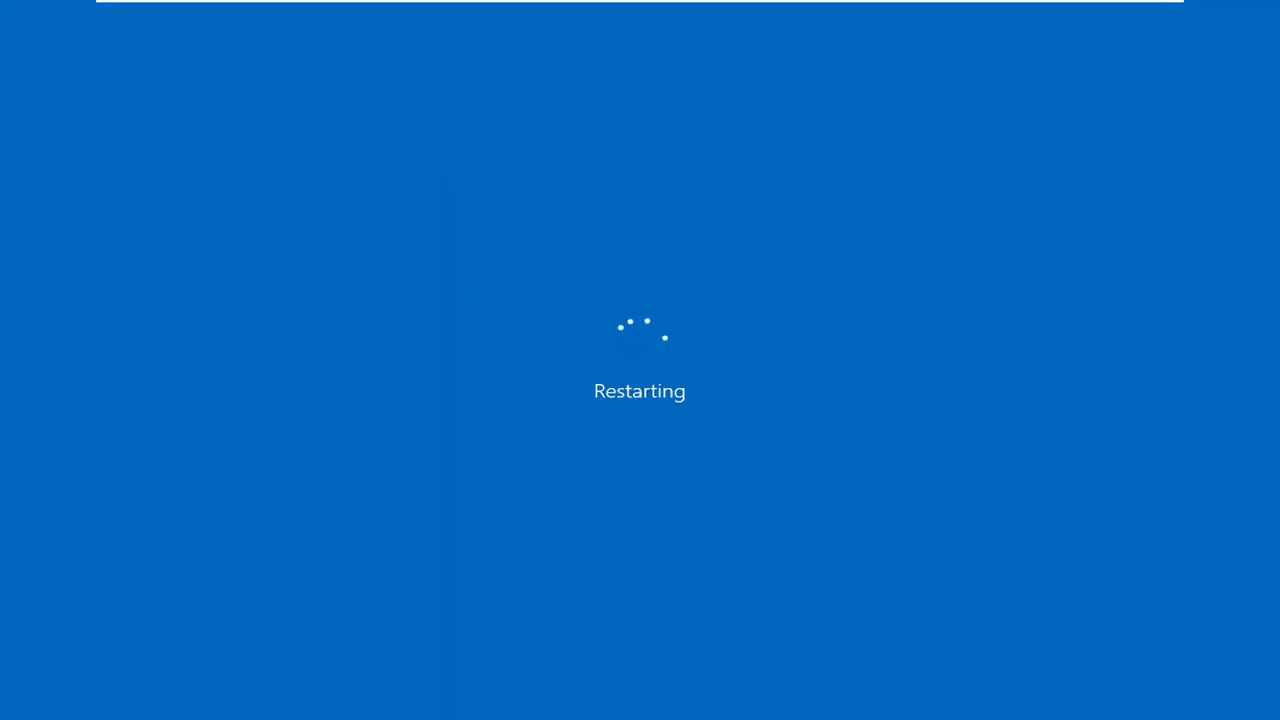